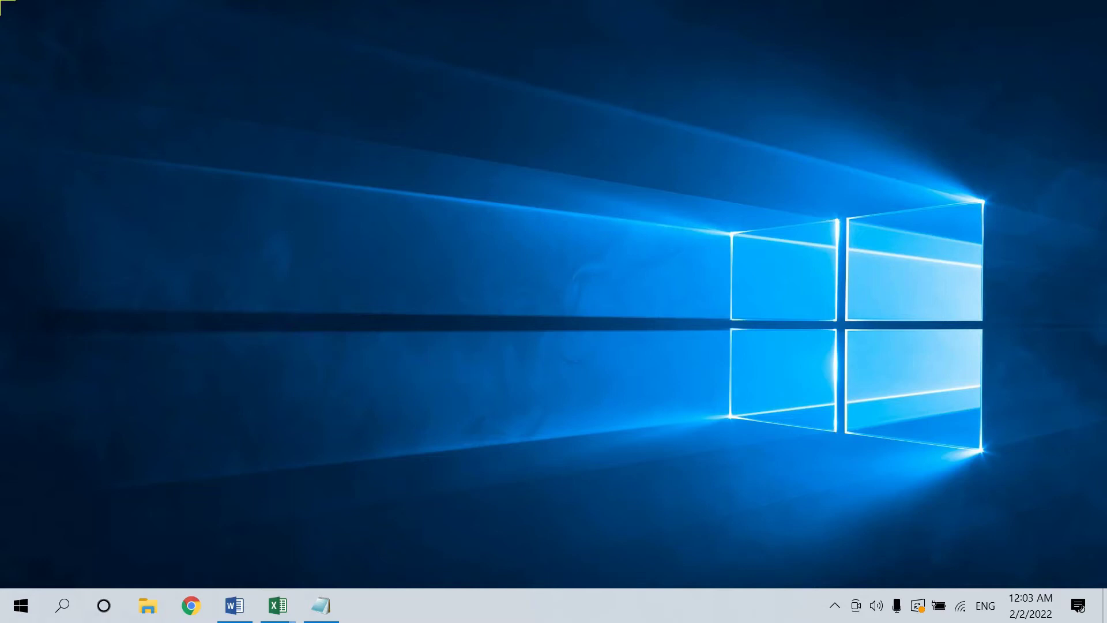
Google 'survey of india toposheet' in Chrome and open the Survey of India Downloads result
left_click(197, 612)
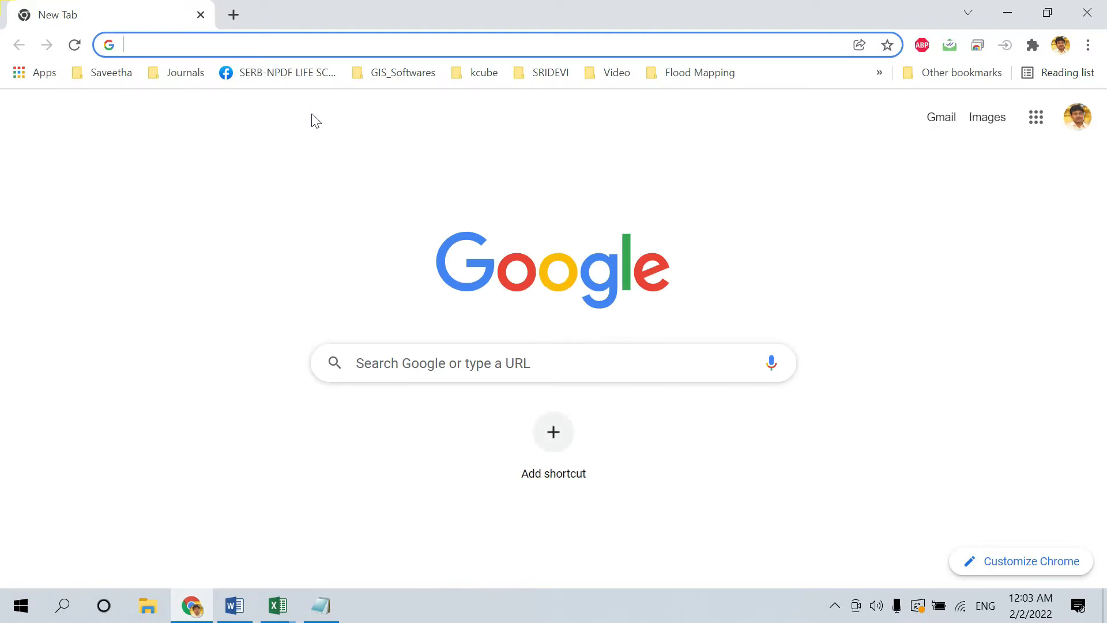
type("SURV")
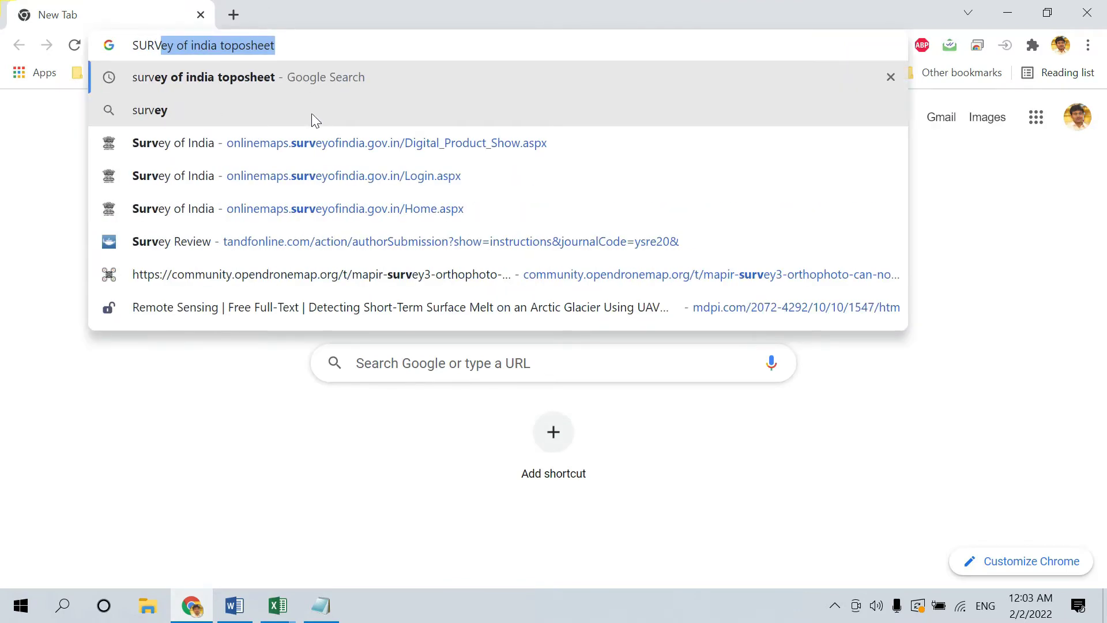
key("Return")
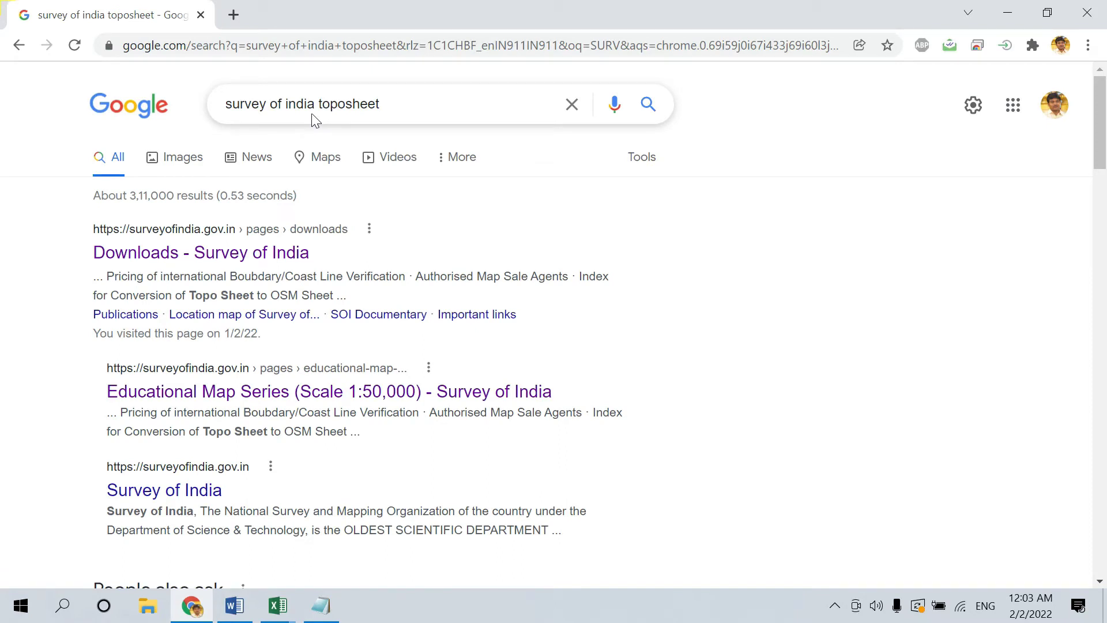
left_click(250, 255)
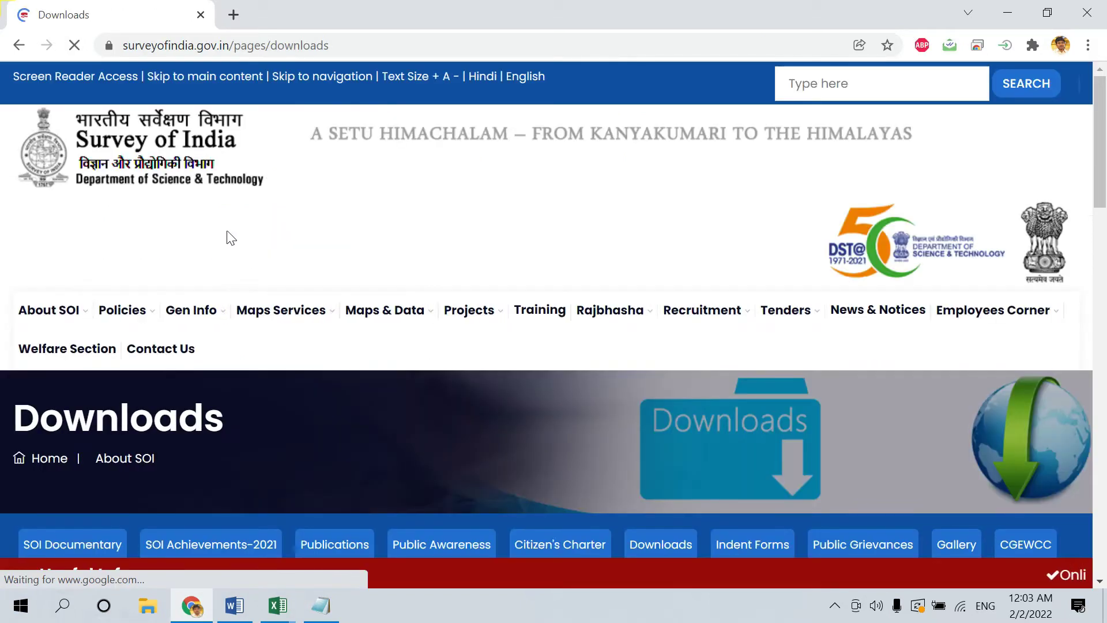
mouse_move(320, 316)
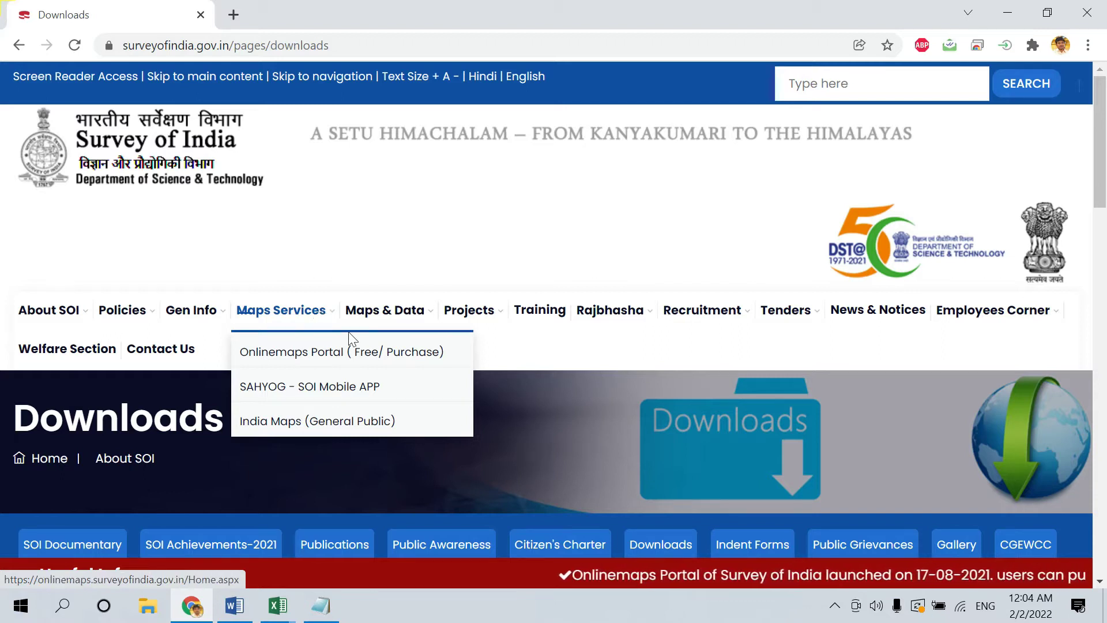
Open the Onlinemaps Portal, go to its Sign In page, and choose Register Here
left_click(366, 356)
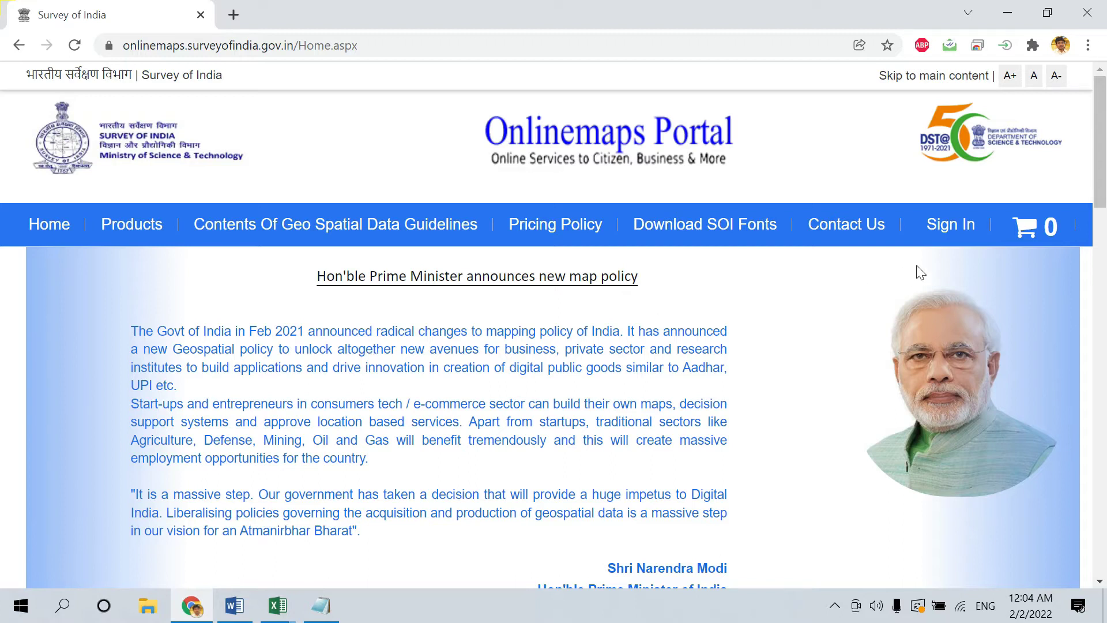
left_click(952, 234)
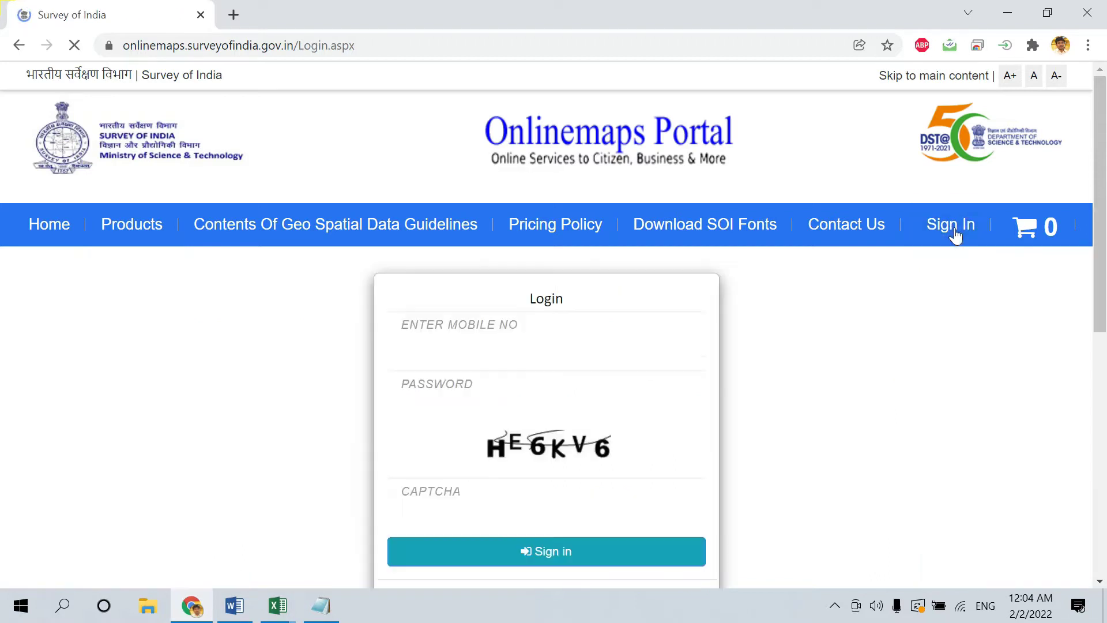
scroll(668, 358, "down", 4)
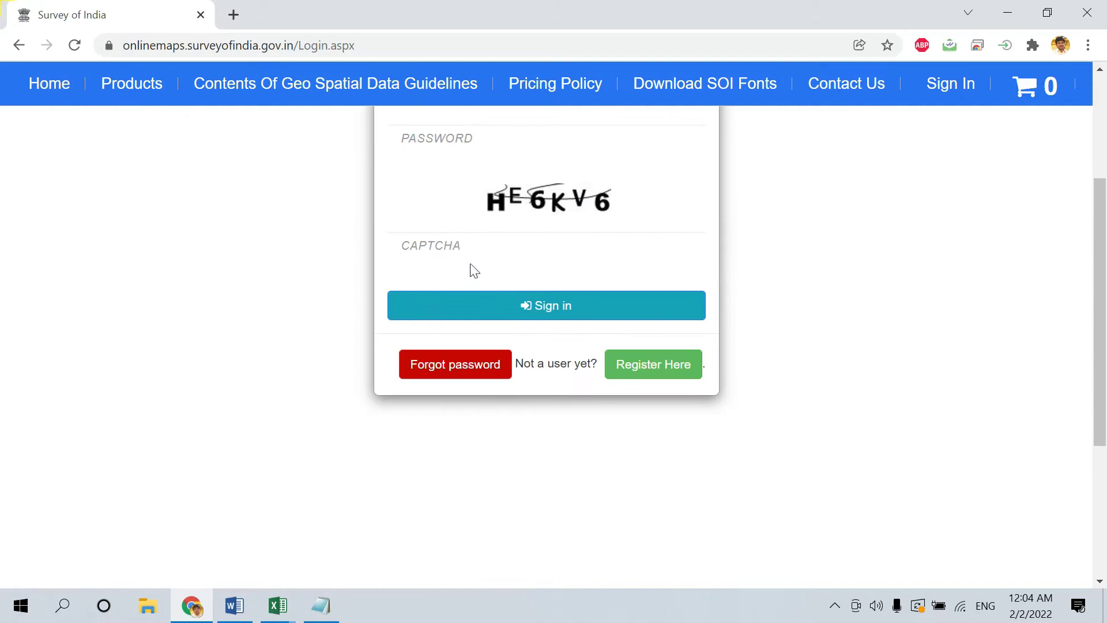
scroll(548, 361, "up", 4)
scroll(598, 420, "down", 4)
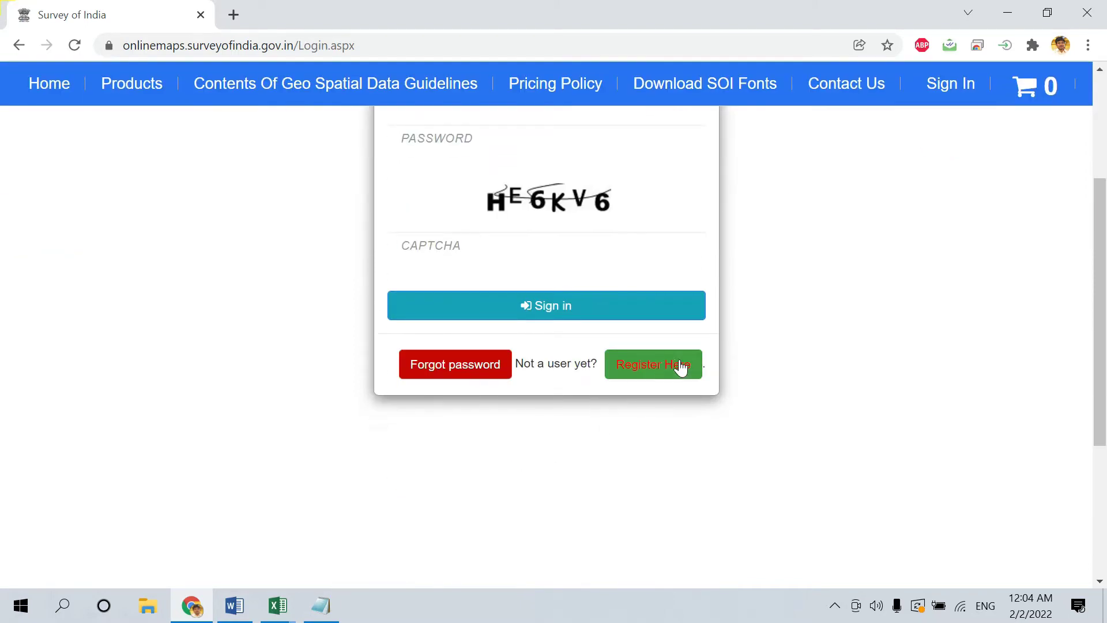
scroll(620, 364, "up", 2)
scroll(487, 173, "down", 2)
scroll(469, 289, "up", 4)
scroll(571, 366, "down", 4)
scroll(570, 365, "up", 4)
scroll(632, 390, "down", 4)
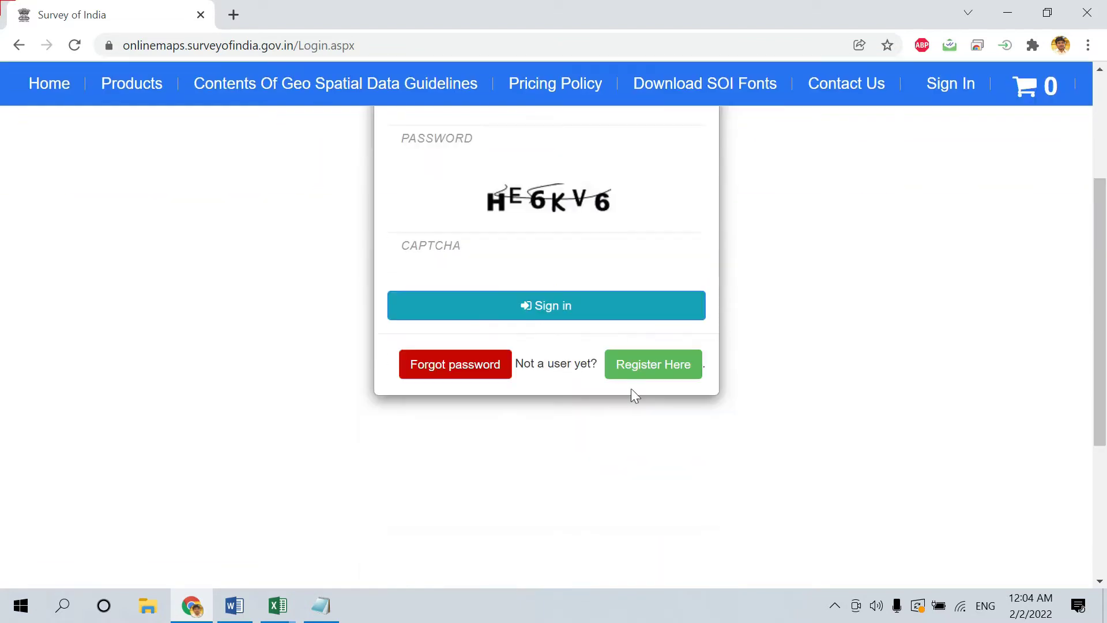
left_click(674, 376)
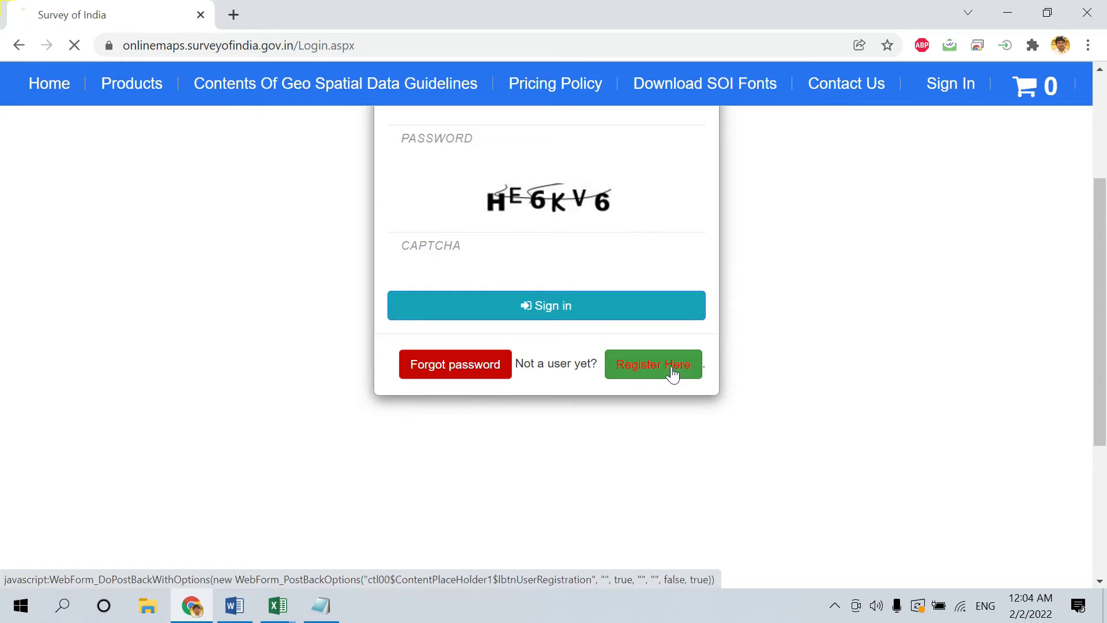
Proceed with registration under Individual / Private Organisation rather than Govt Organisation
scroll(553, 379, "down", 4)
key("Home")
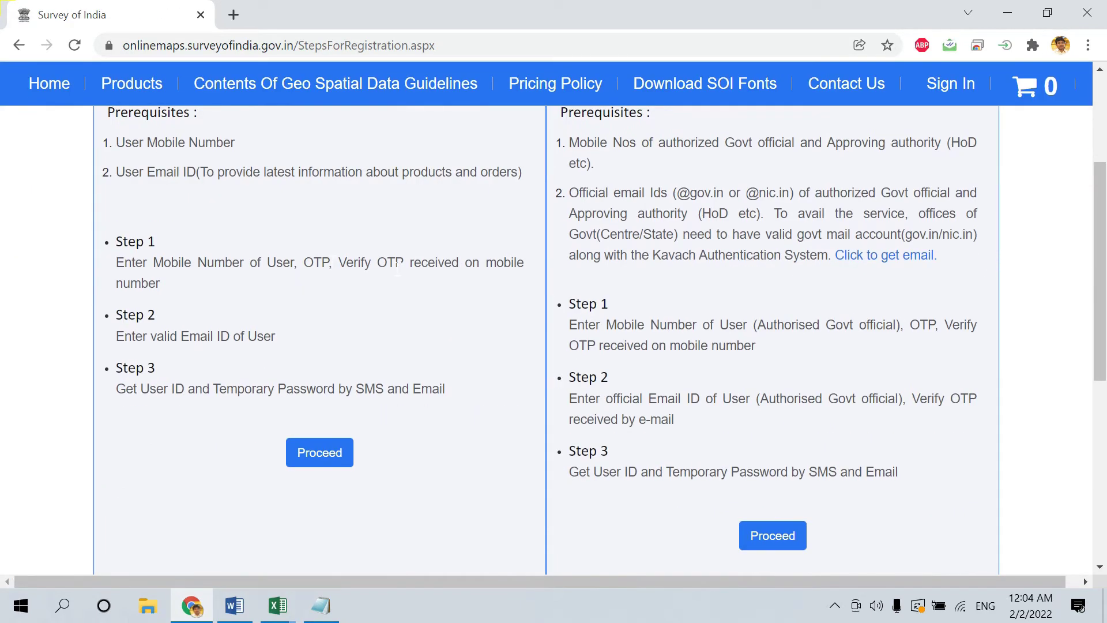
left_click_drag(166, 313, 456, 314)
left_click(300, 321)
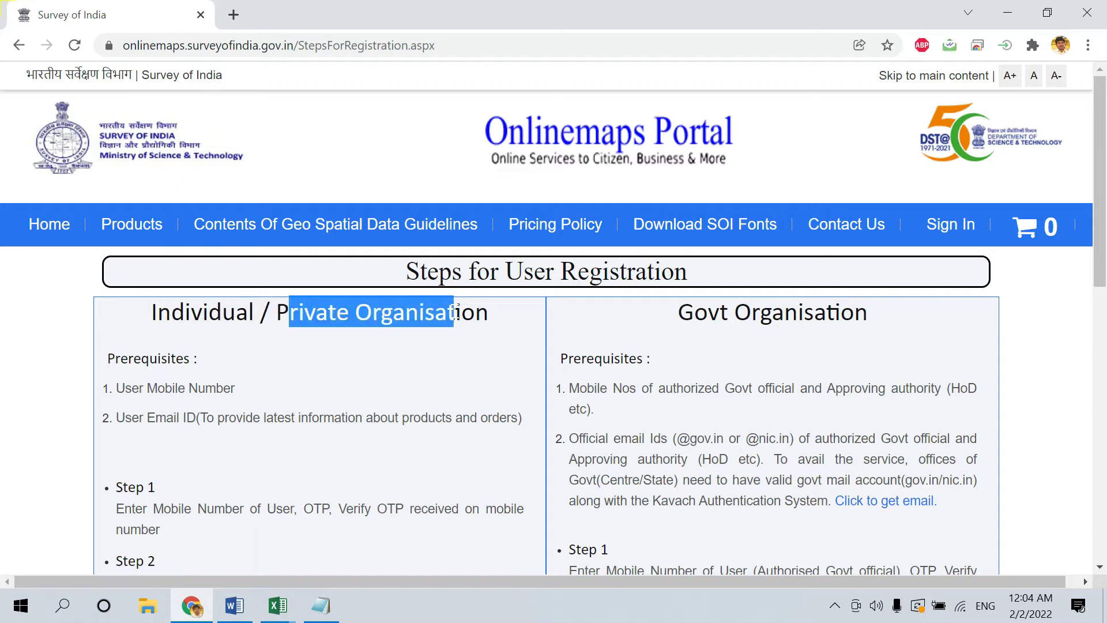
left_click_drag(677, 314, 863, 315)
scroll(465, 384, "down", 4)
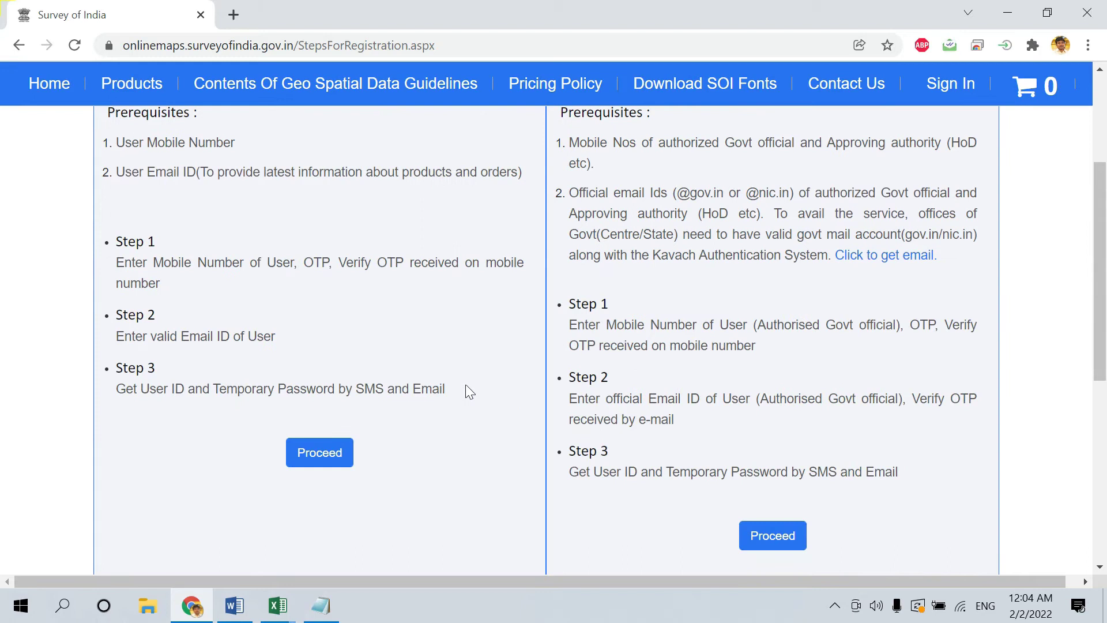
scroll(465, 385, "up", 4)
left_click(249, 311)
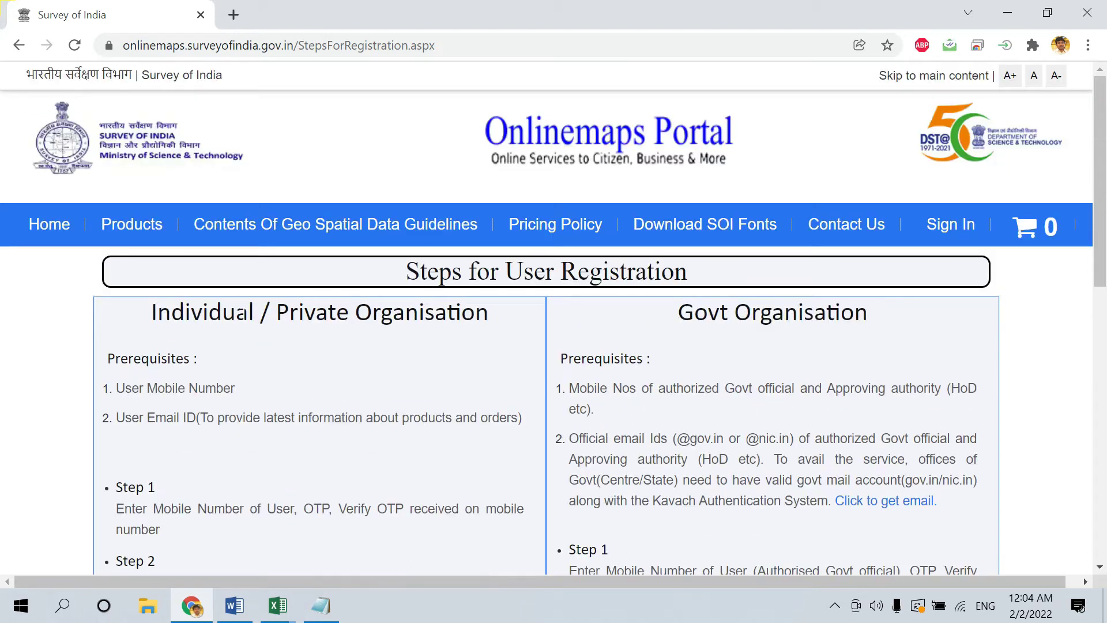
double_click(249, 312)
scroll(360, 361, "down", 7)
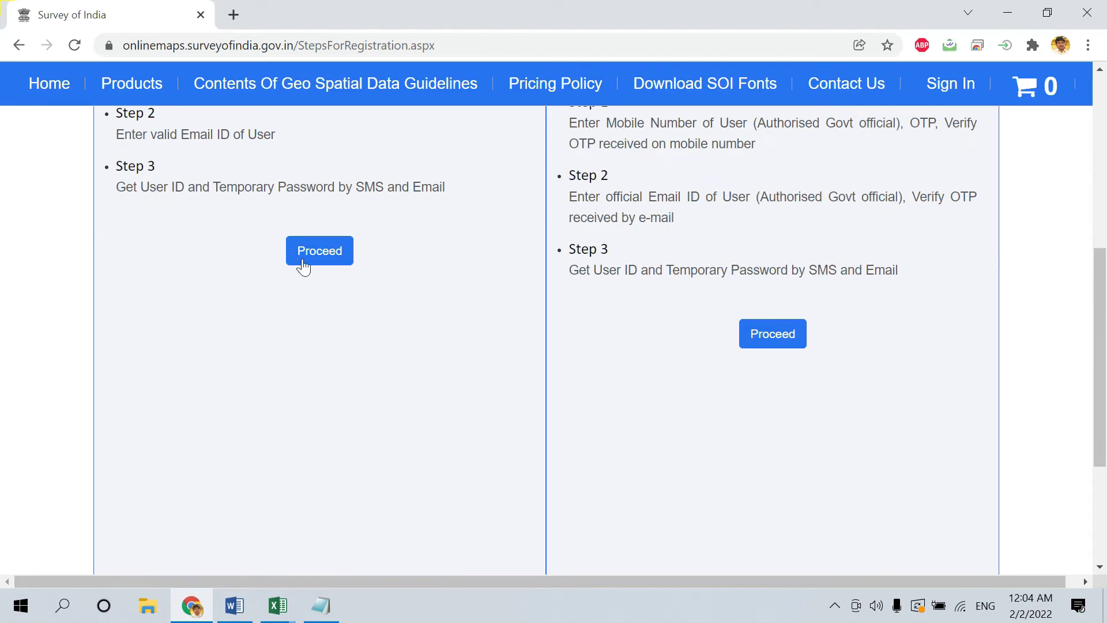
left_click(332, 260)
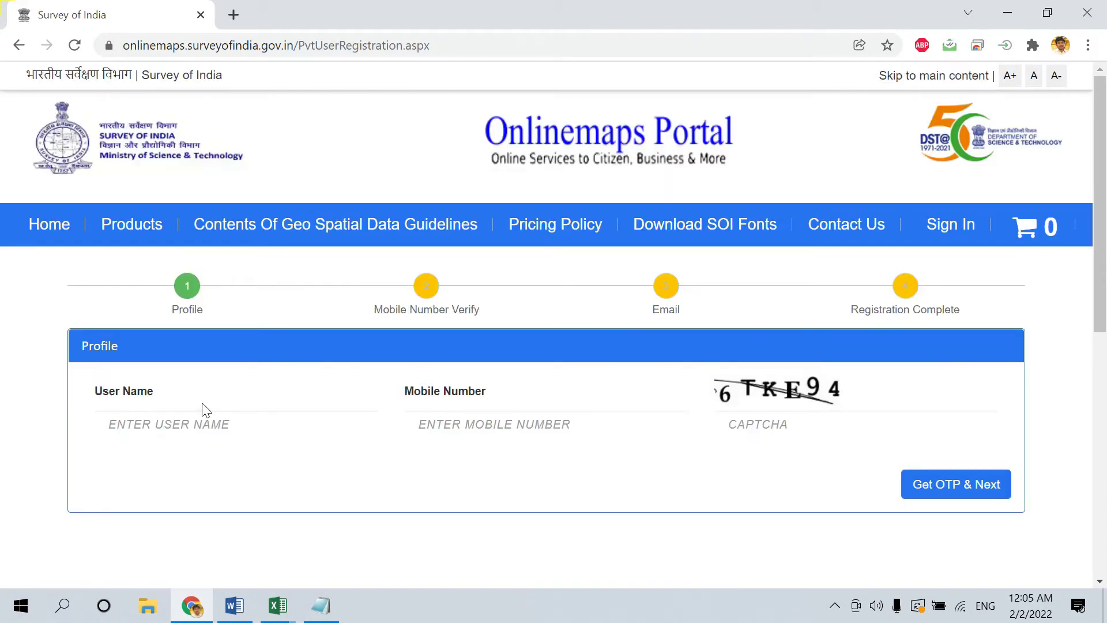
Submit the user name, mobile number and captcha 6TKE94, then enter the received OTP
left_click(206, 415)
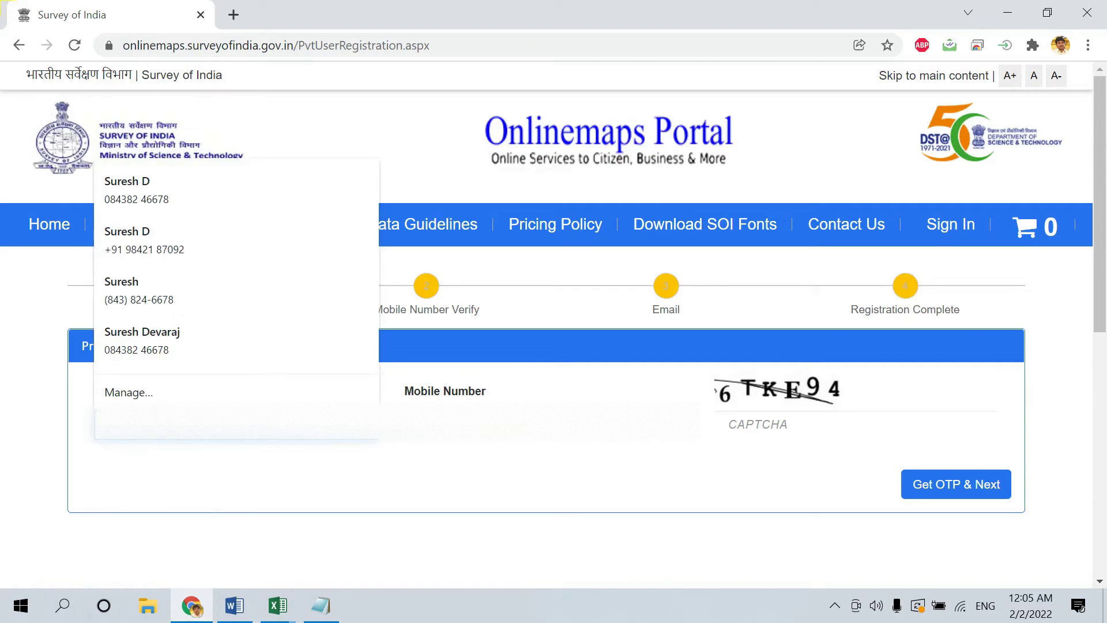
left_click(546, 426)
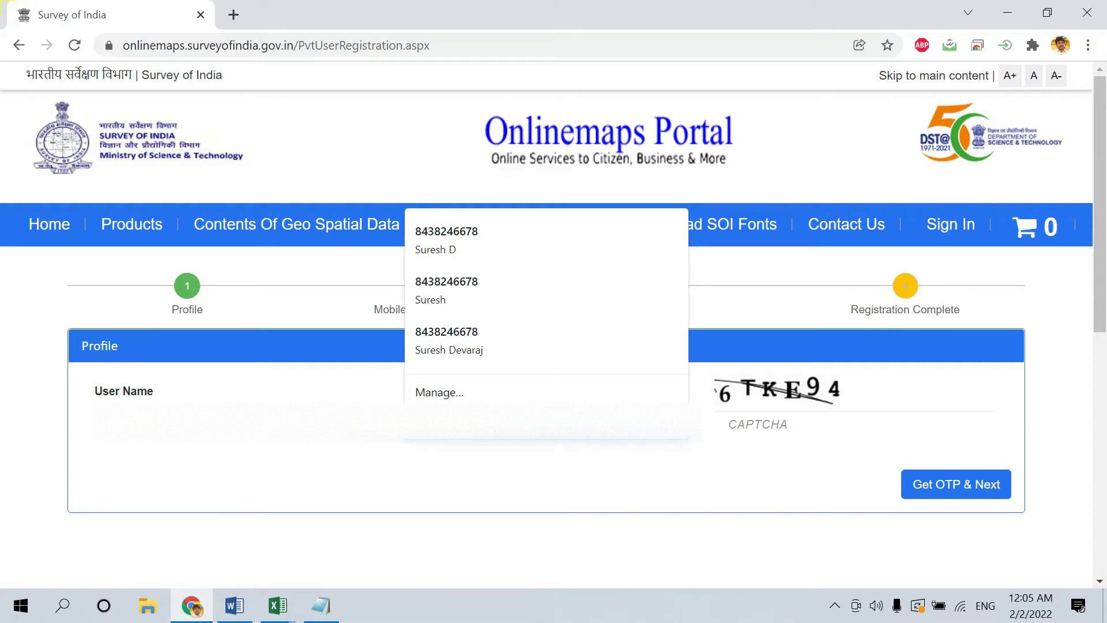
left_click(856, 424)
type("6")
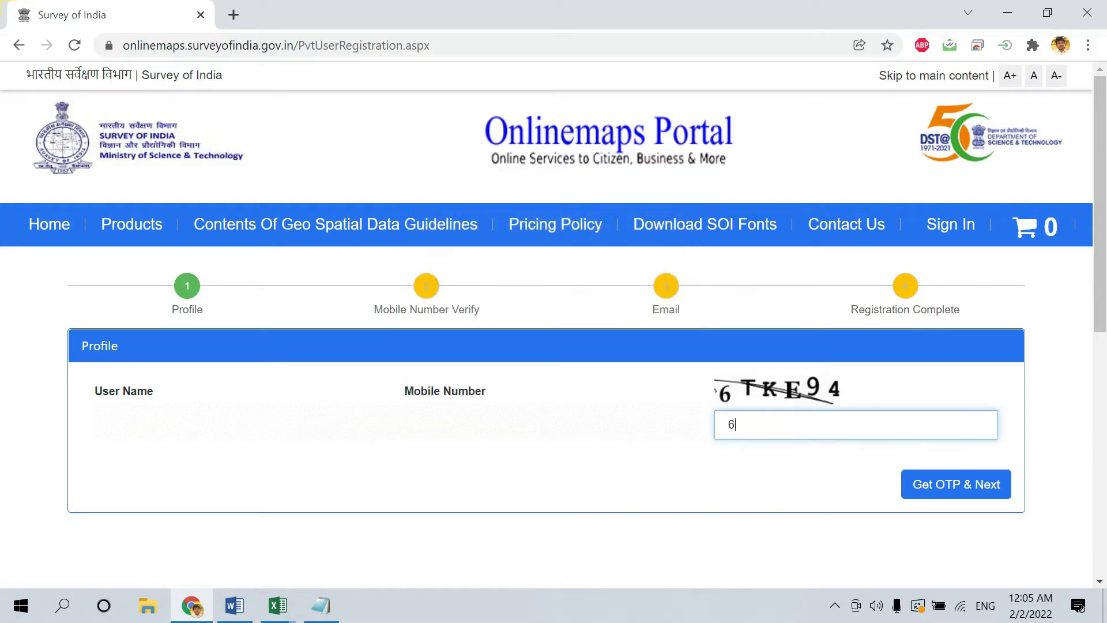
type("TKE94")
left_click(964, 490)
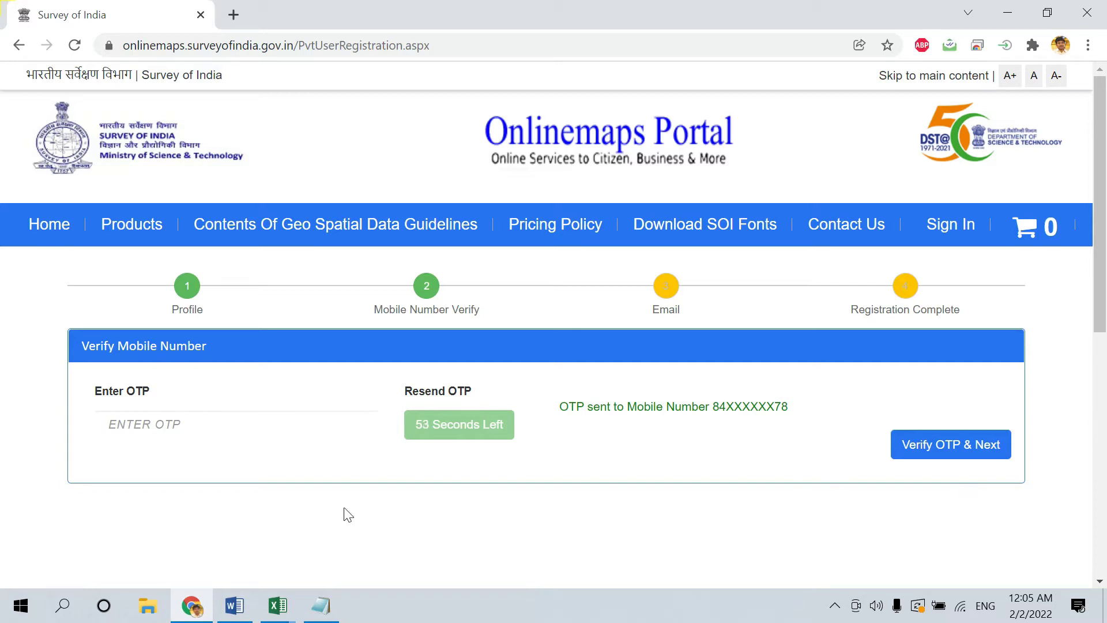
left_click(139, 425)
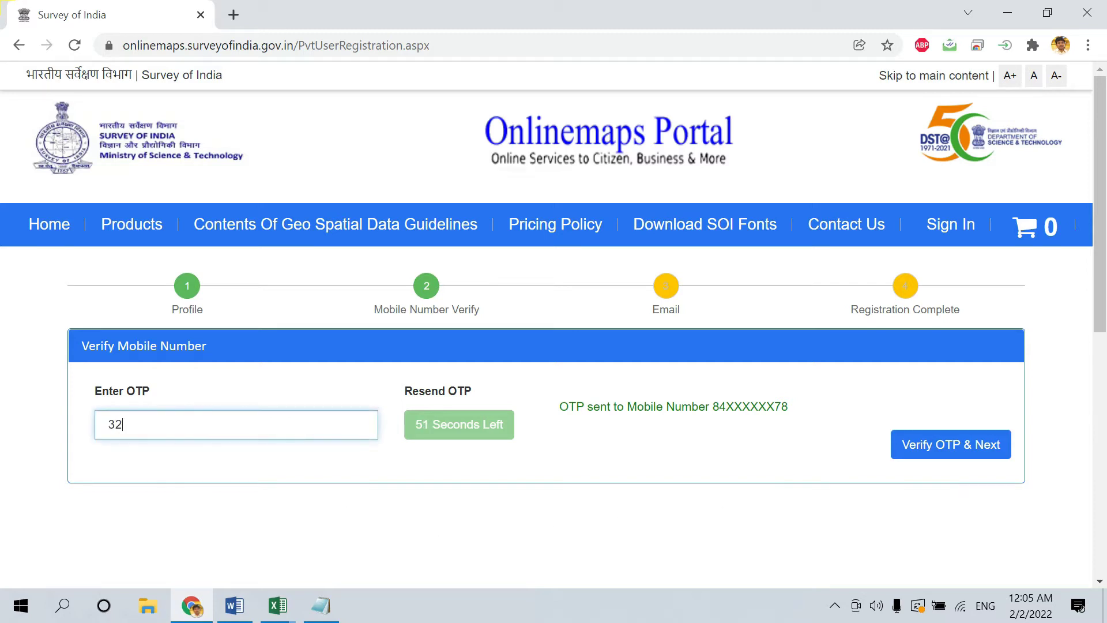
Verify the OTP, then submit the user's e-mail address with captcha CTY9EF
left_click(956, 454)
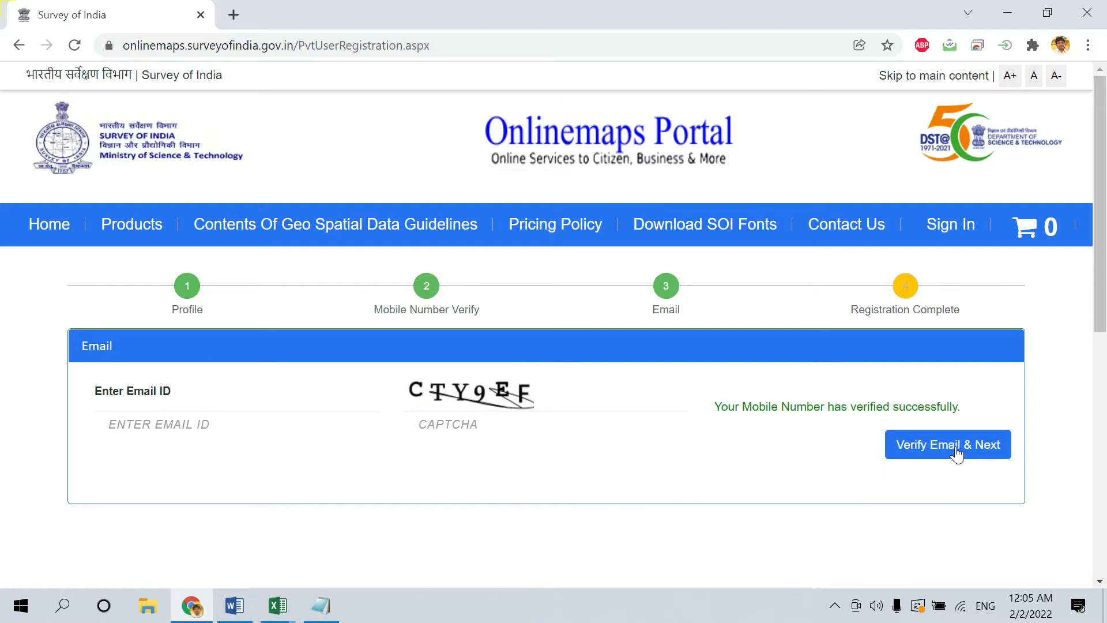
left_click(179, 424)
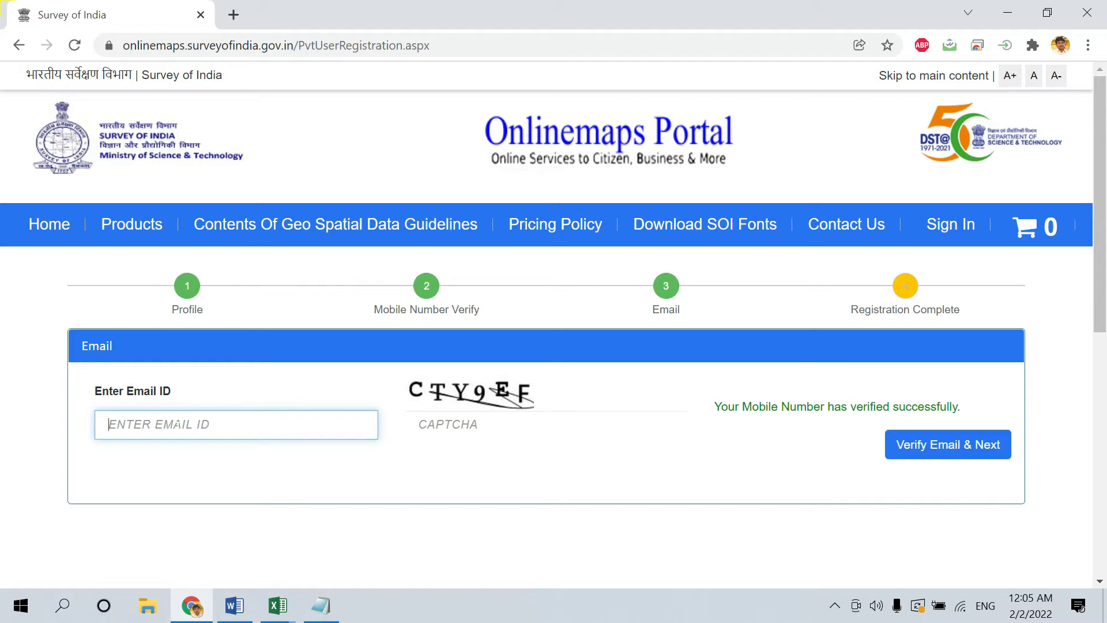
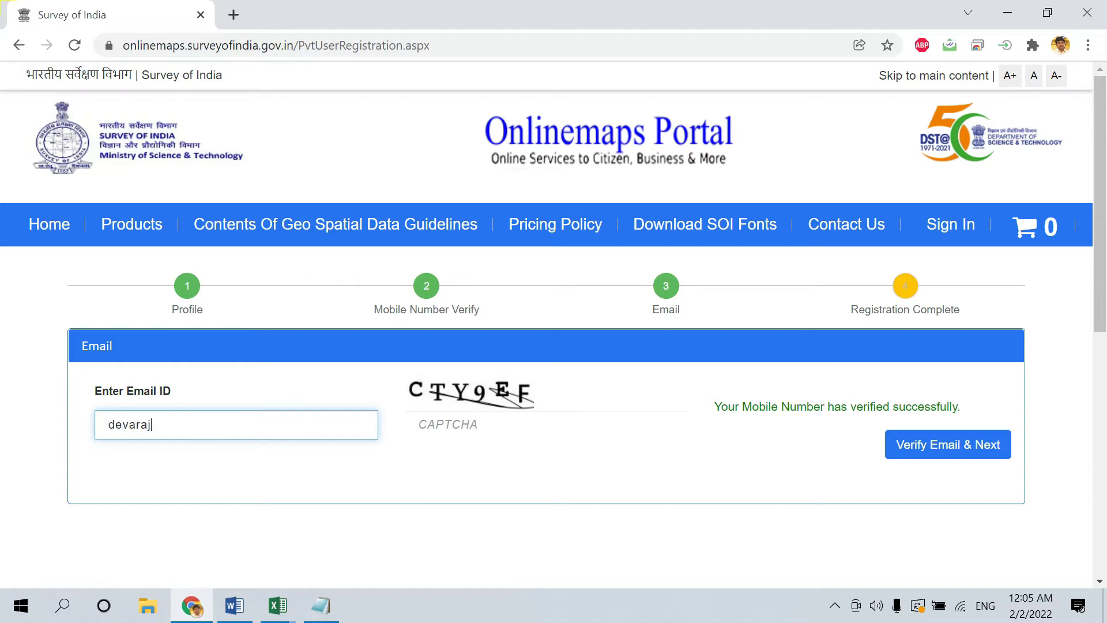
key("Tab")
type("CTY")
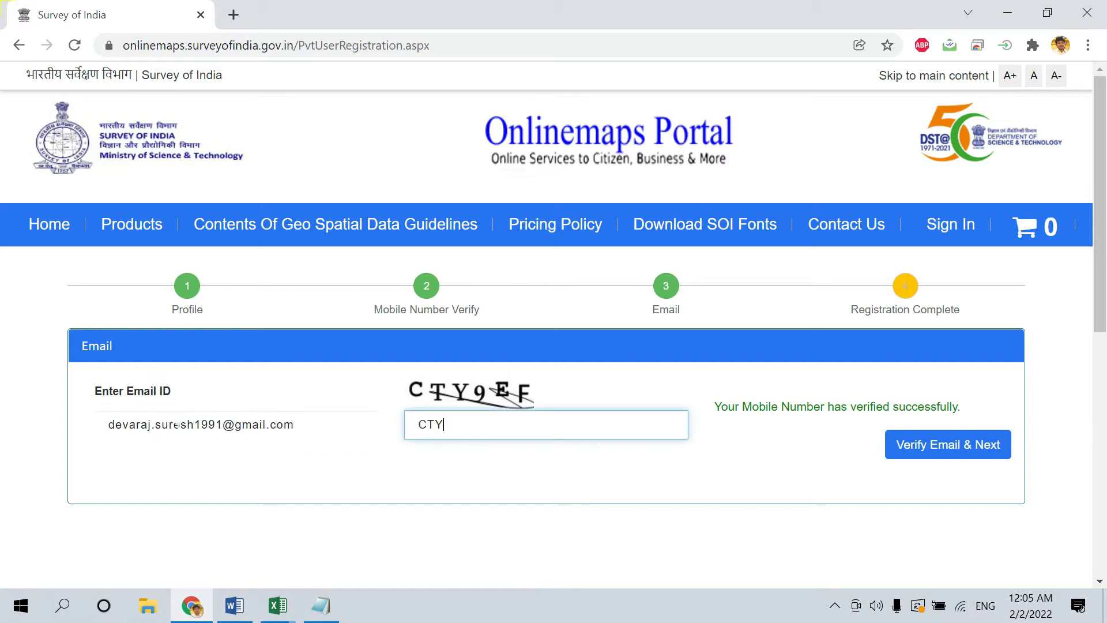
type("9EF")
left_click(952, 450)
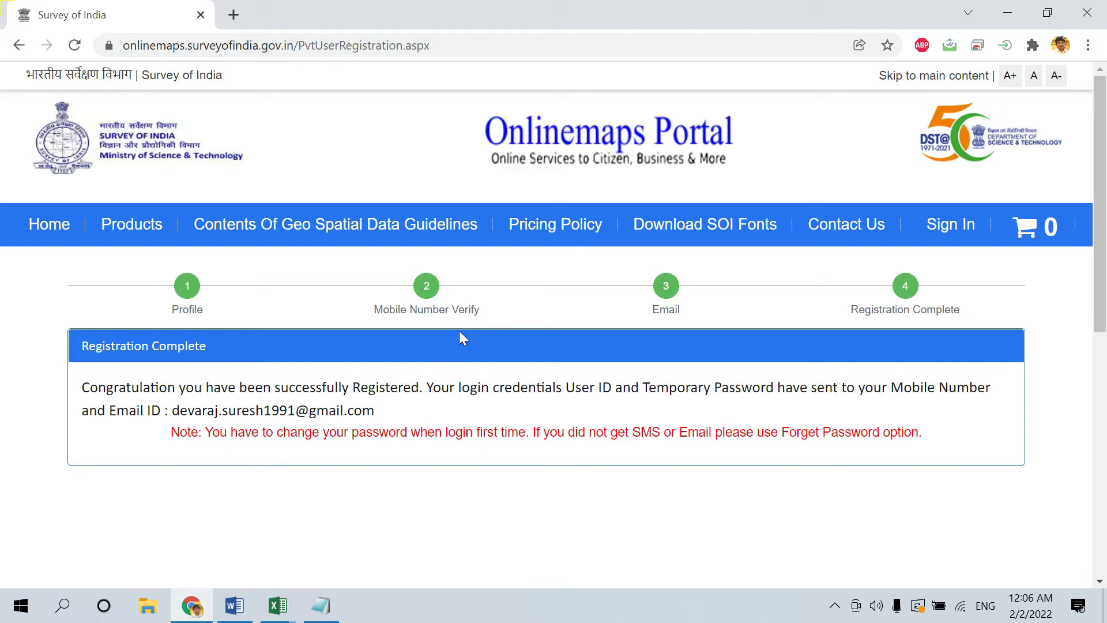
Sign in with the pasted user id, a password and captcha UTDX3R, which fails as invalid password
left_click(956, 241)
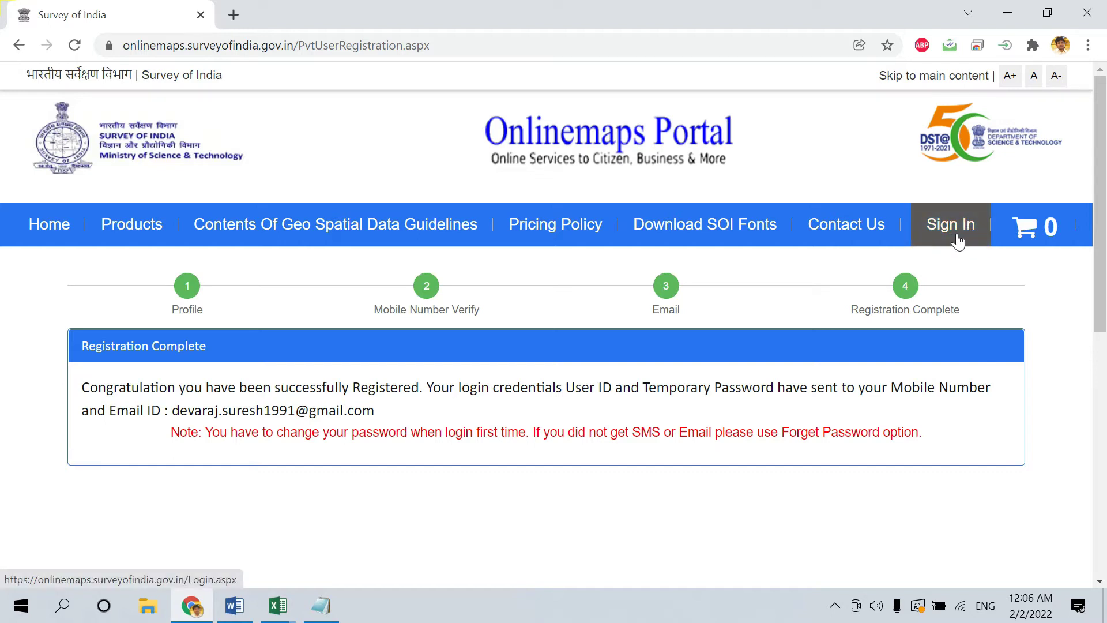
left_click(466, 348)
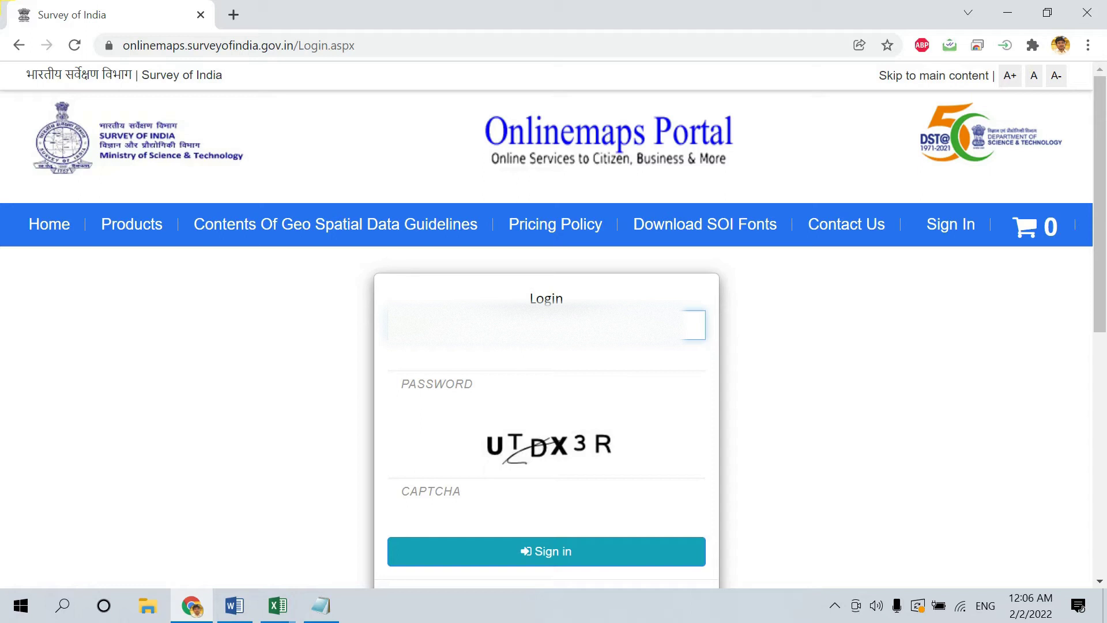
key("ctrl+v")
left_click(546, 383)
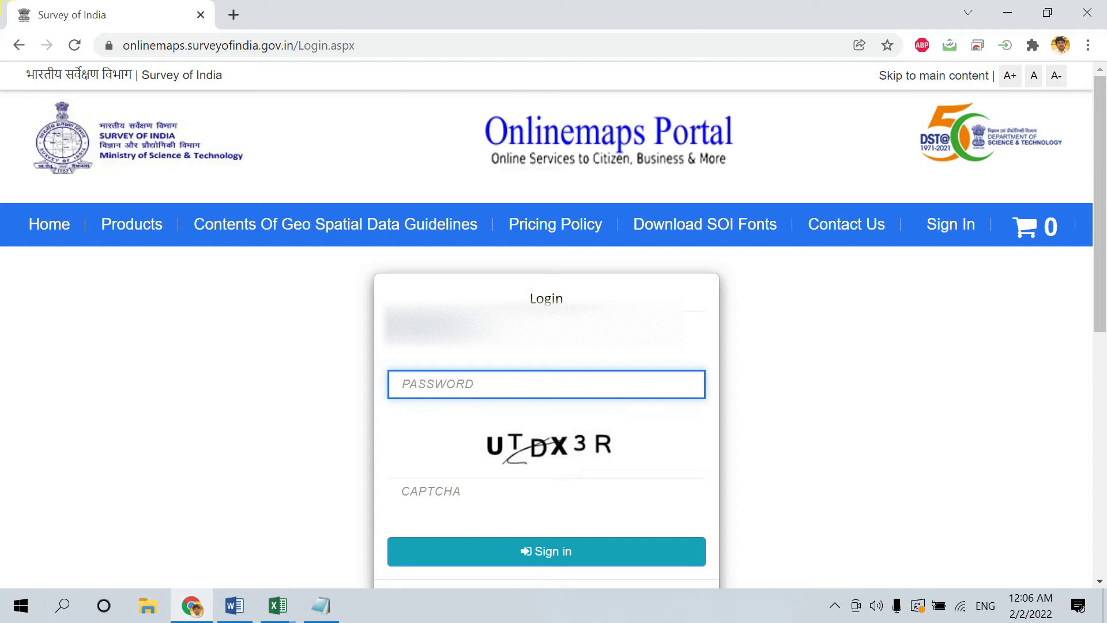
type("•••••••")
key("Tab")
type("UTDX3R")
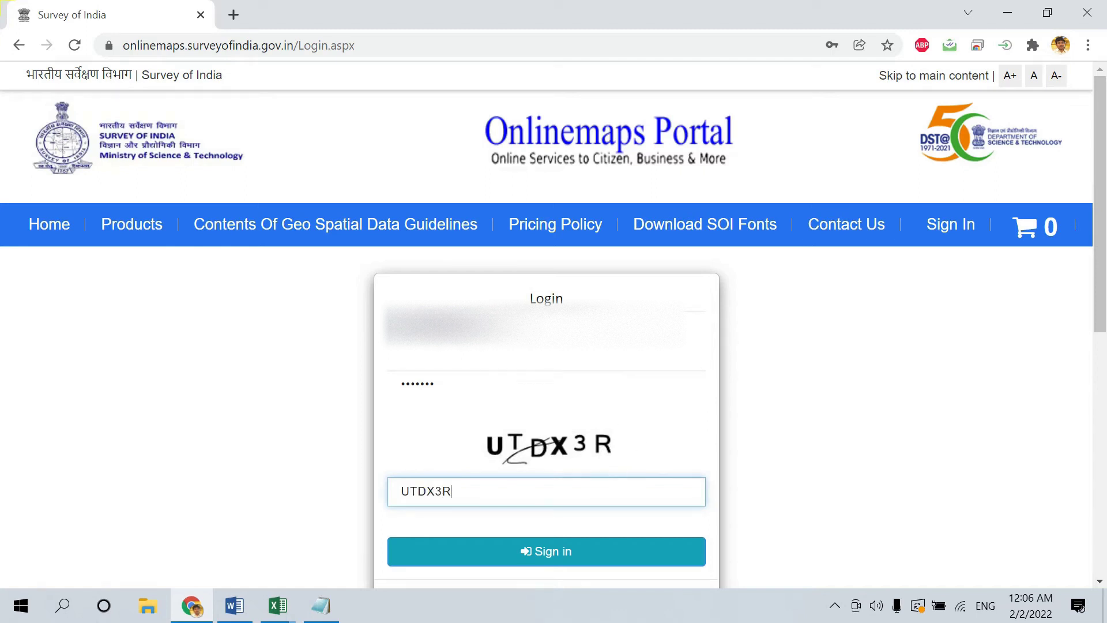
left_click(595, 558)
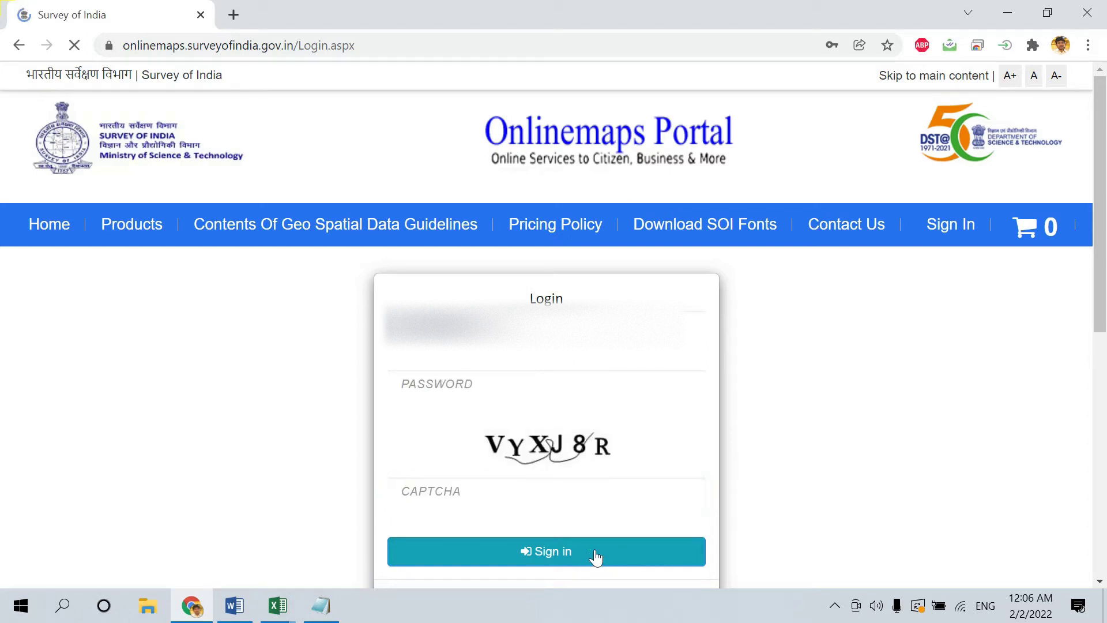
scroll(425, 487, "down", 4)
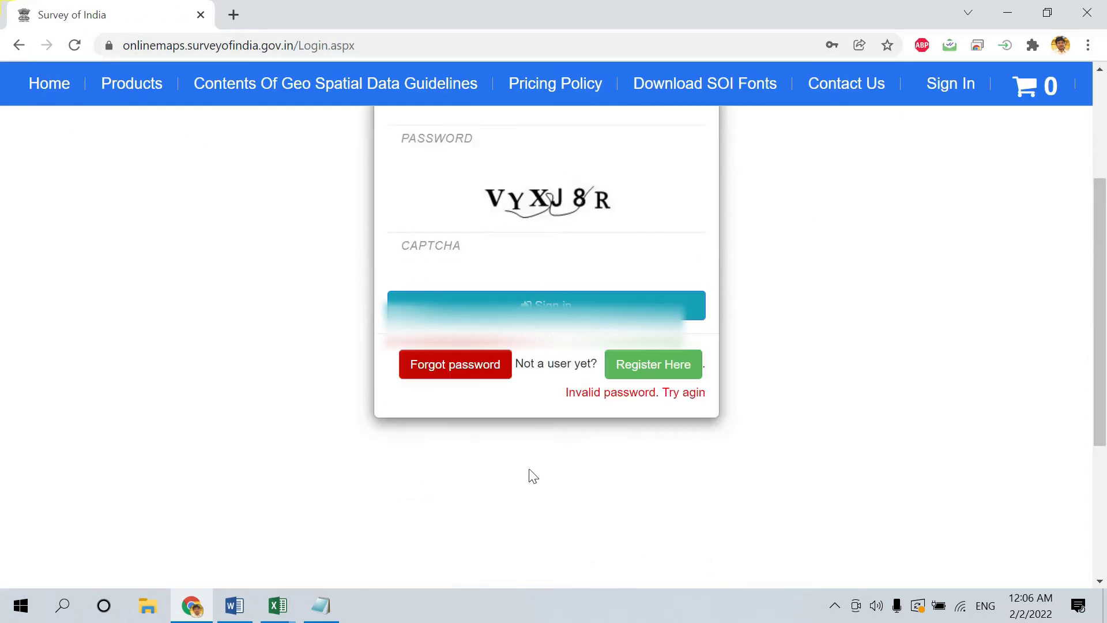
scroll(514, 469, "up", 4)
Re-enter the account password with captcha VYXJ8R and resubmit the sign-in
left_click(503, 403)
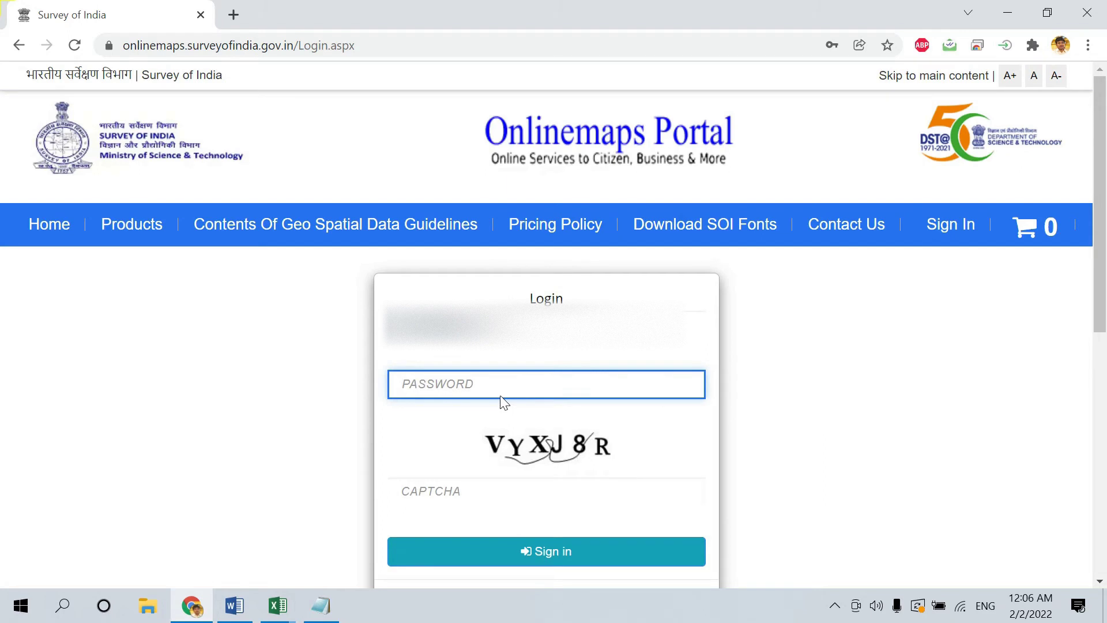
type("••••••••")
key("Tab")
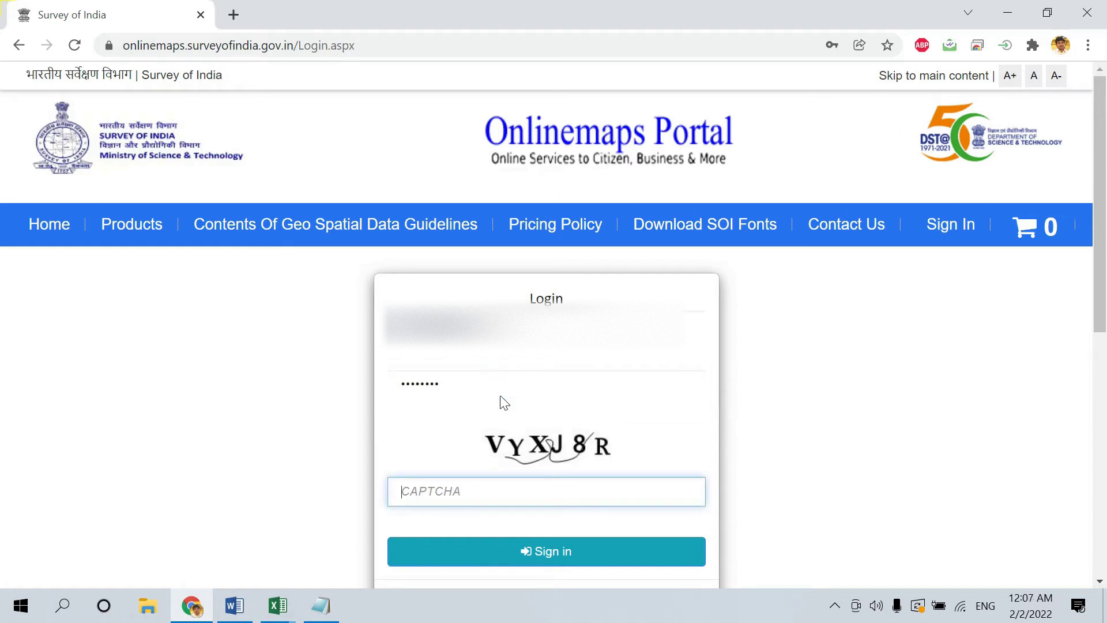
type("VYXJ8R")
key("Return")
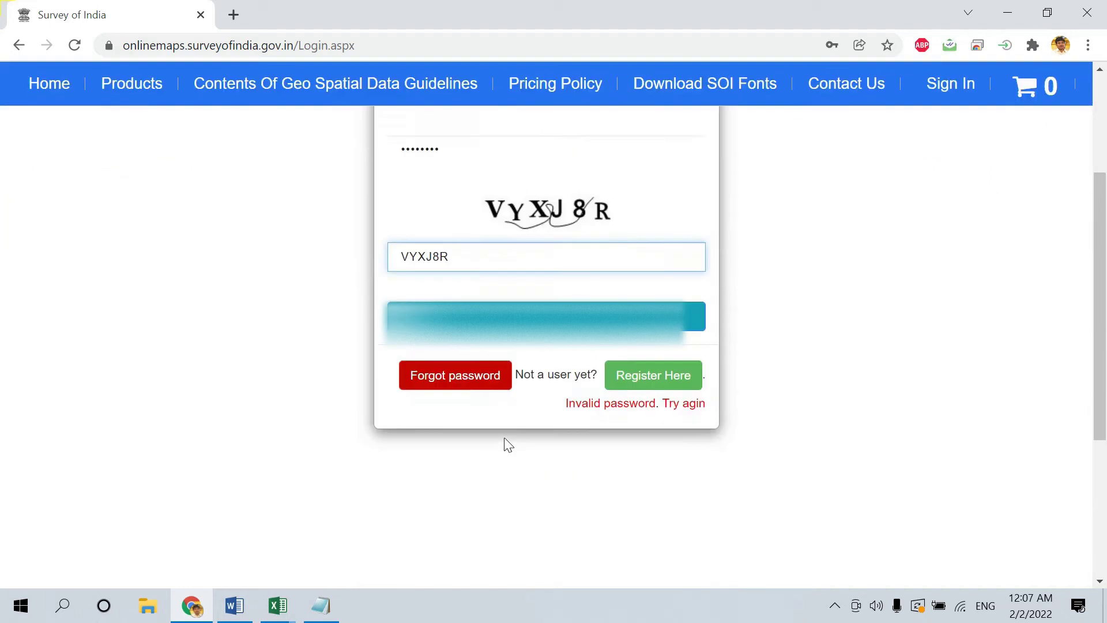
left_click(602, 314)
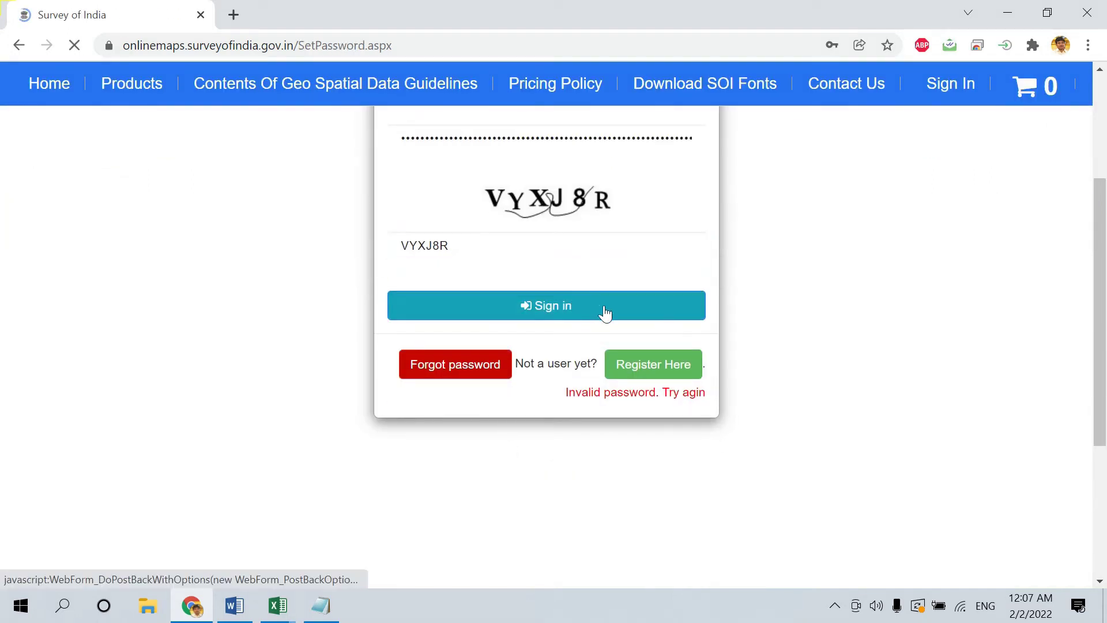
Decline Chrome's password saving, enter and confirm the new password, and submit Set Password
left_click(845, 294)
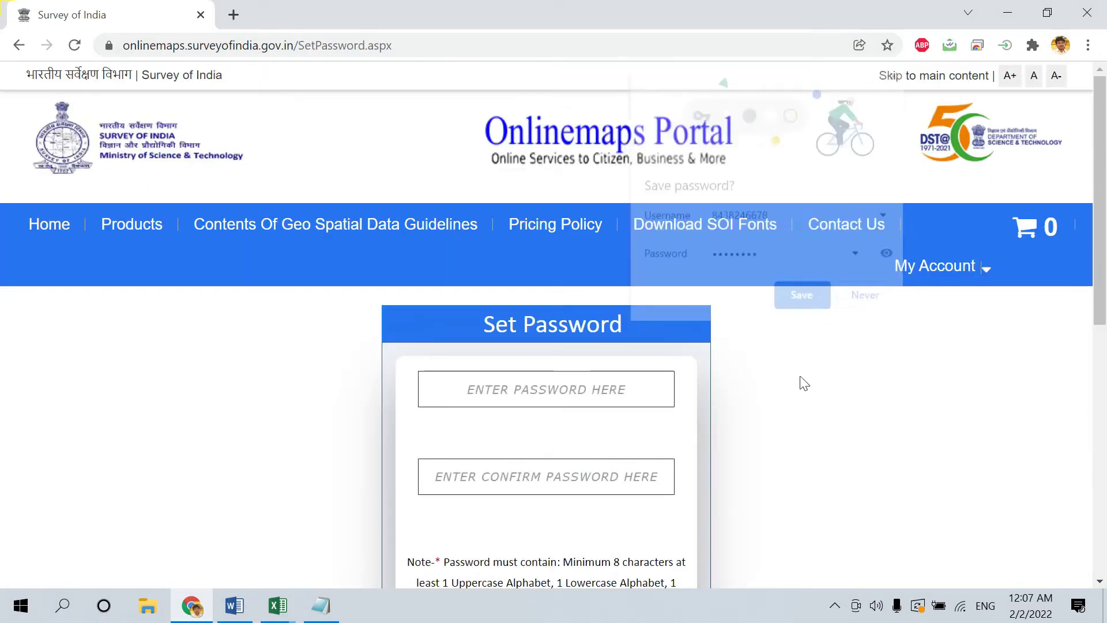
left_click(546, 389)
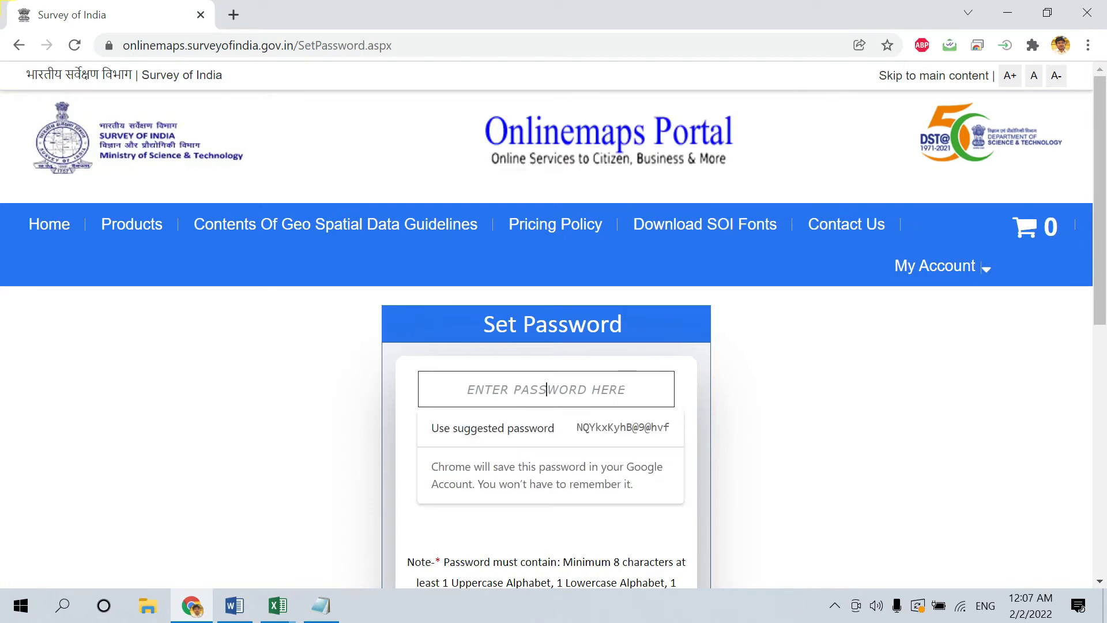
type("•••••••••••")
left_click(546, 477)
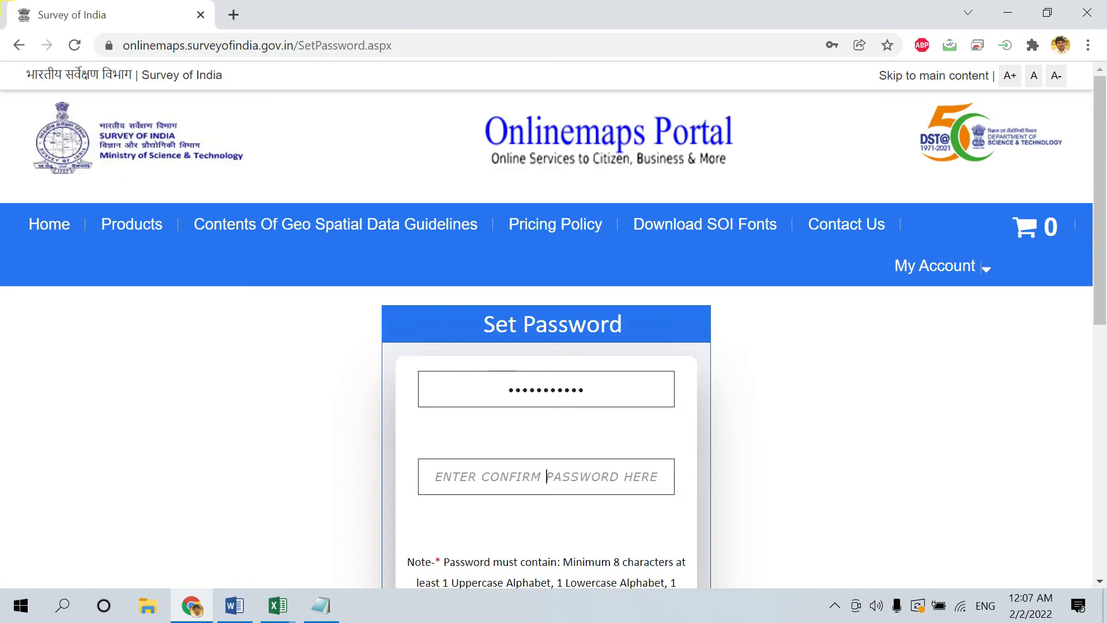
type("•••••••")
key("BackSpace")
type("•••••••••••")
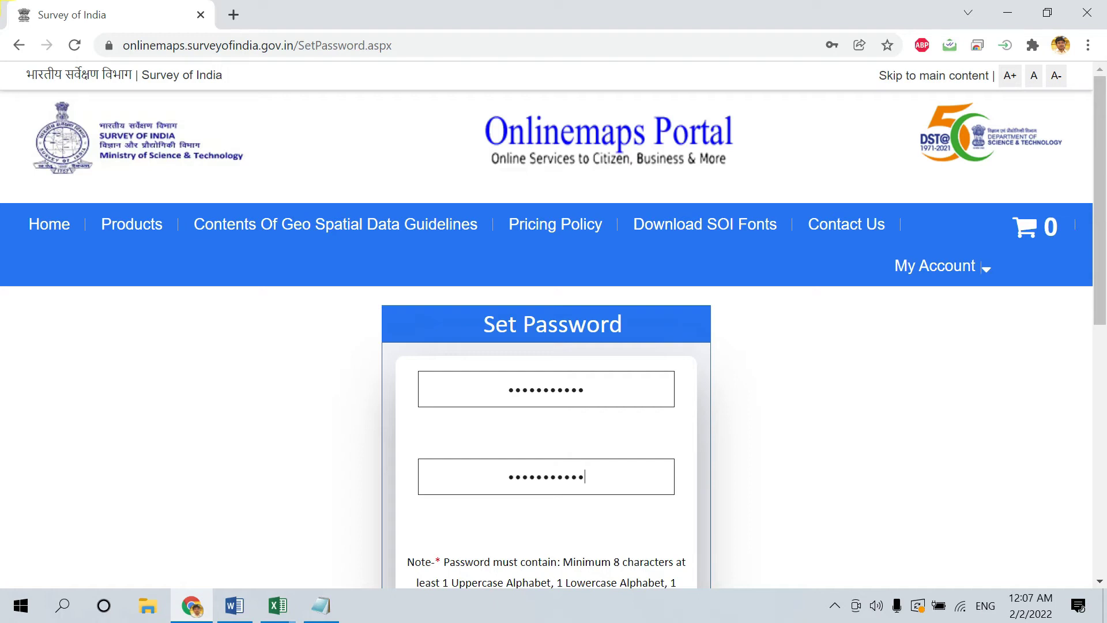
scroll(545, 392, "down", 5)
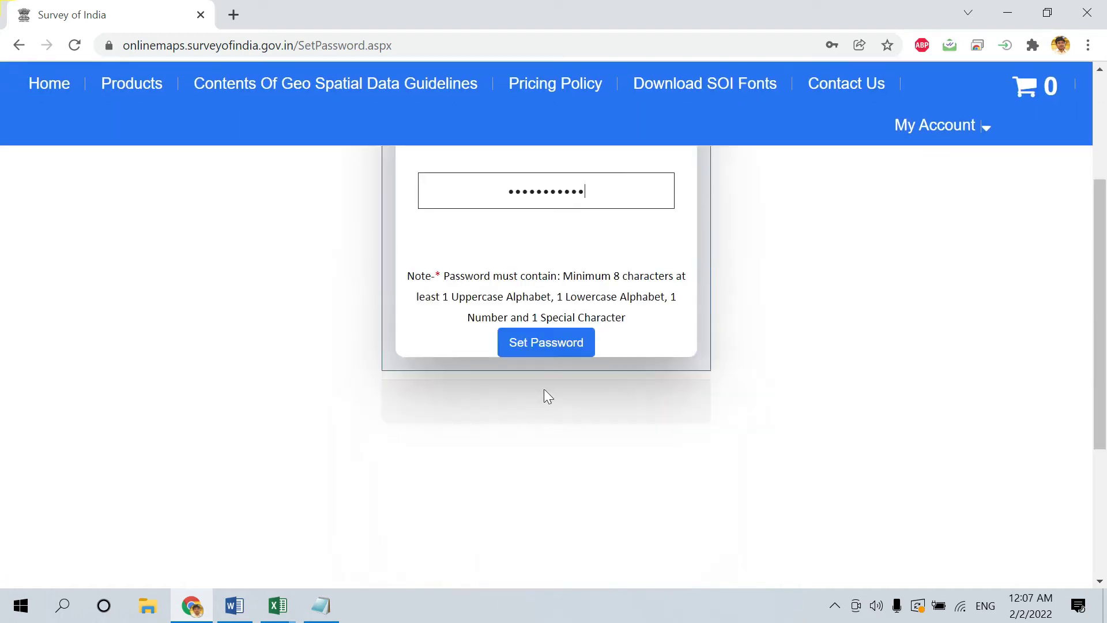
left_click_drag(482, 275, 616, 317)
left_click(549, 349)
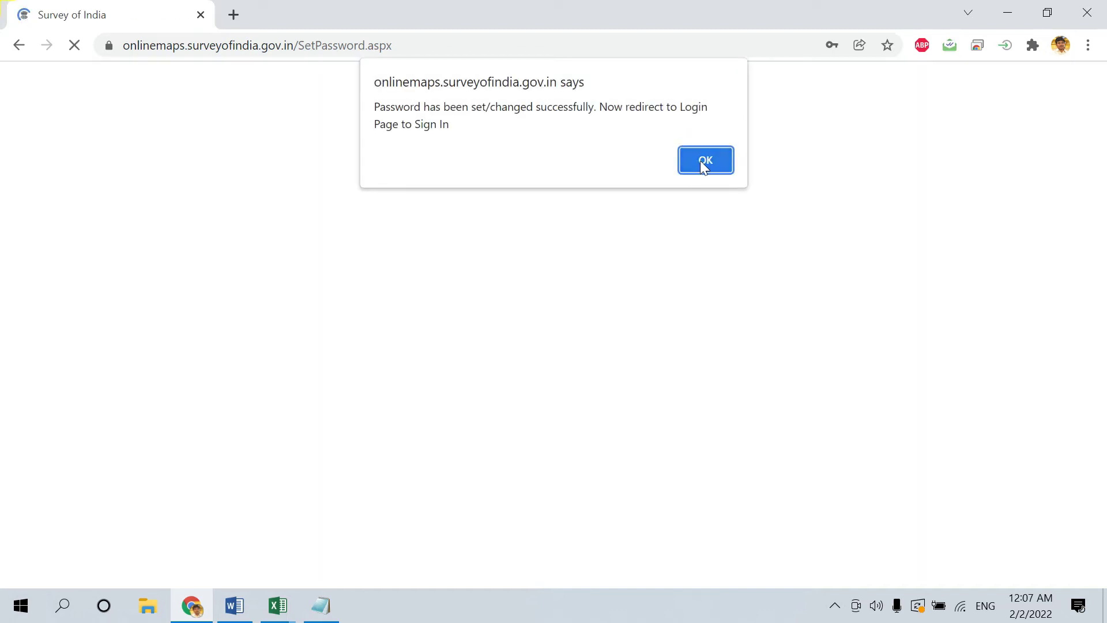
left_click(700, 160)
Log in with the registered mobile number, the new password and captcha KAJFUK
left_click(788, 388)
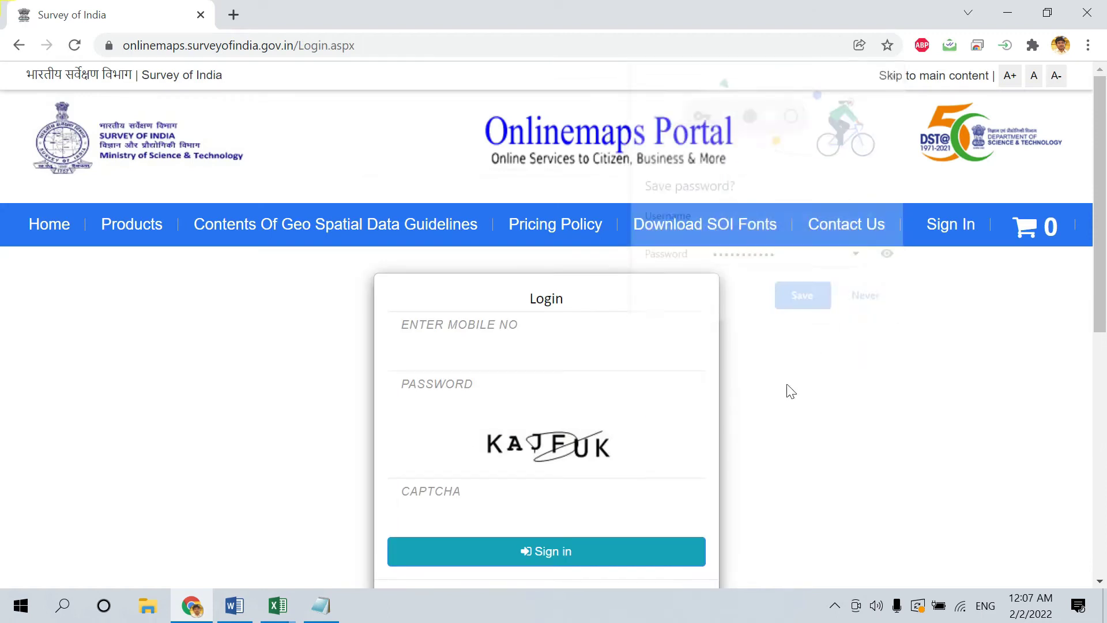
left_click(490, 330)
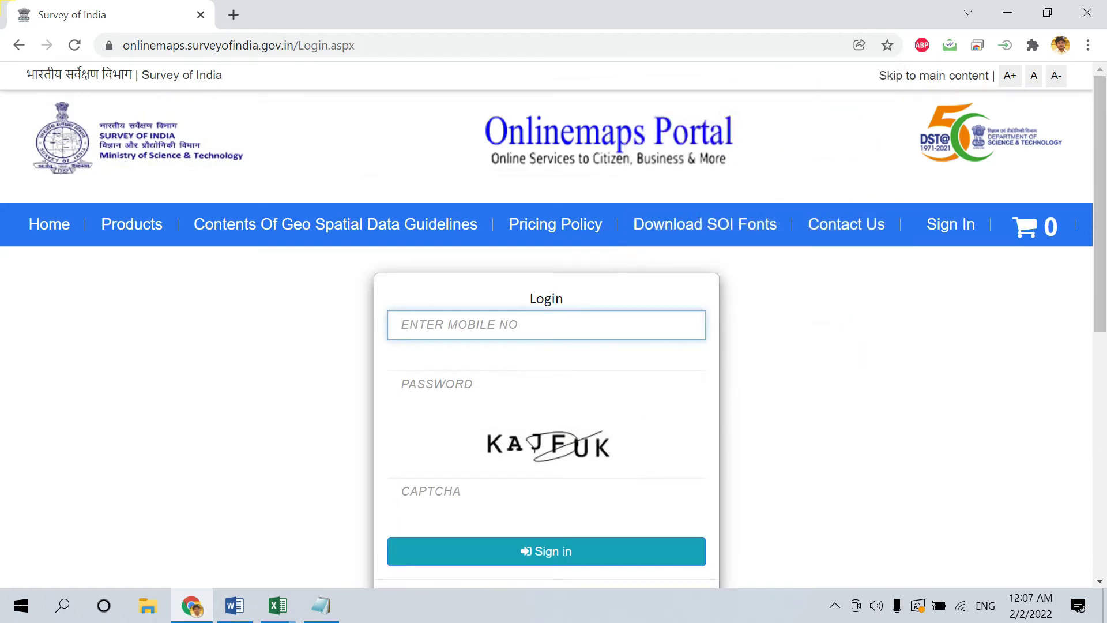
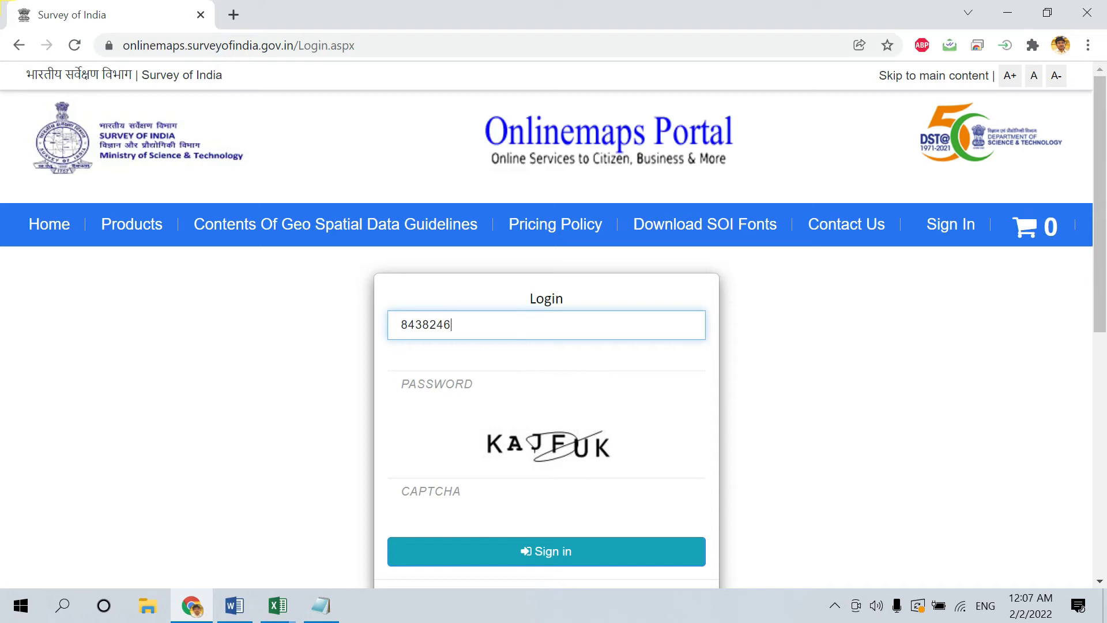
key("Tab")
type("**********")
left_click(546, 491)
type("KA")
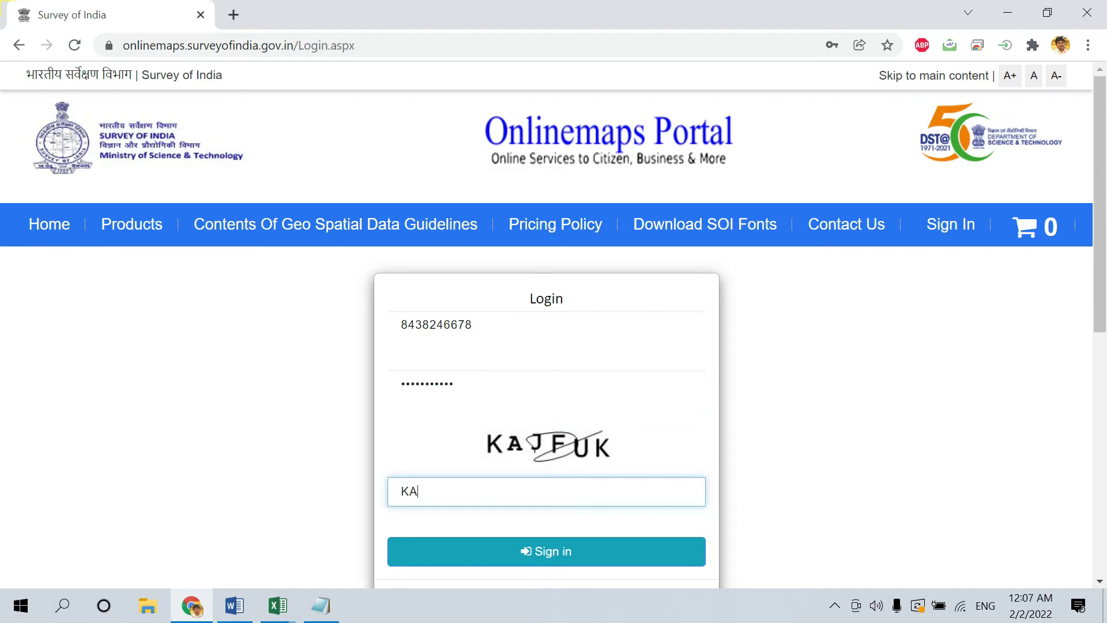
type("JFUK")
left_click(588, 556)
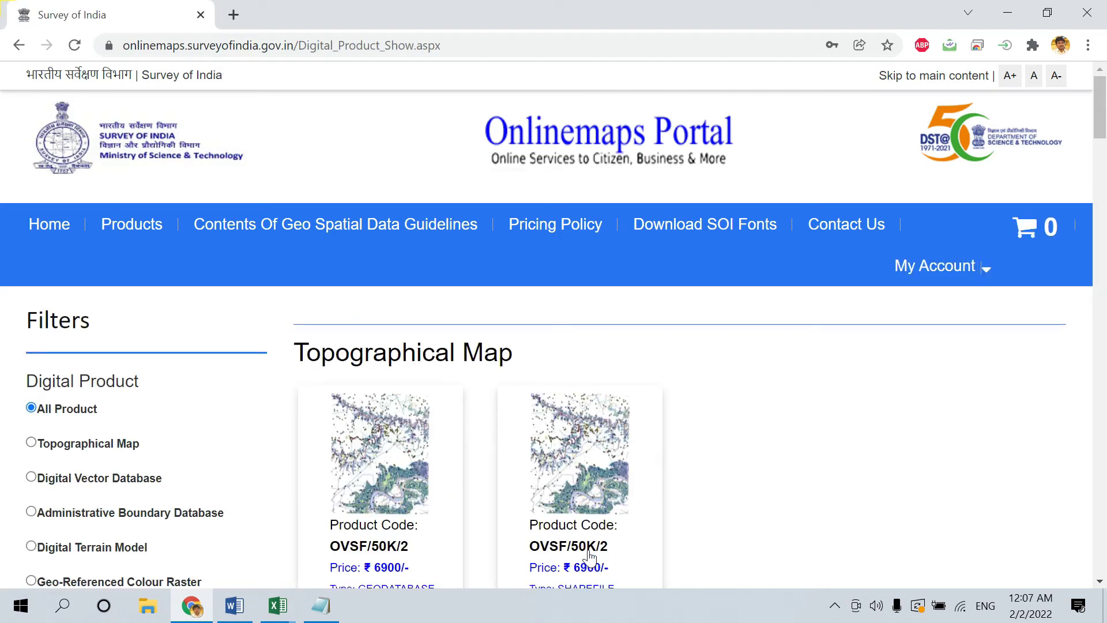
left_click(1088, 45)
Zoom the Digital Product page to 90% and scroll through the catalogue
left_click(971, 205)
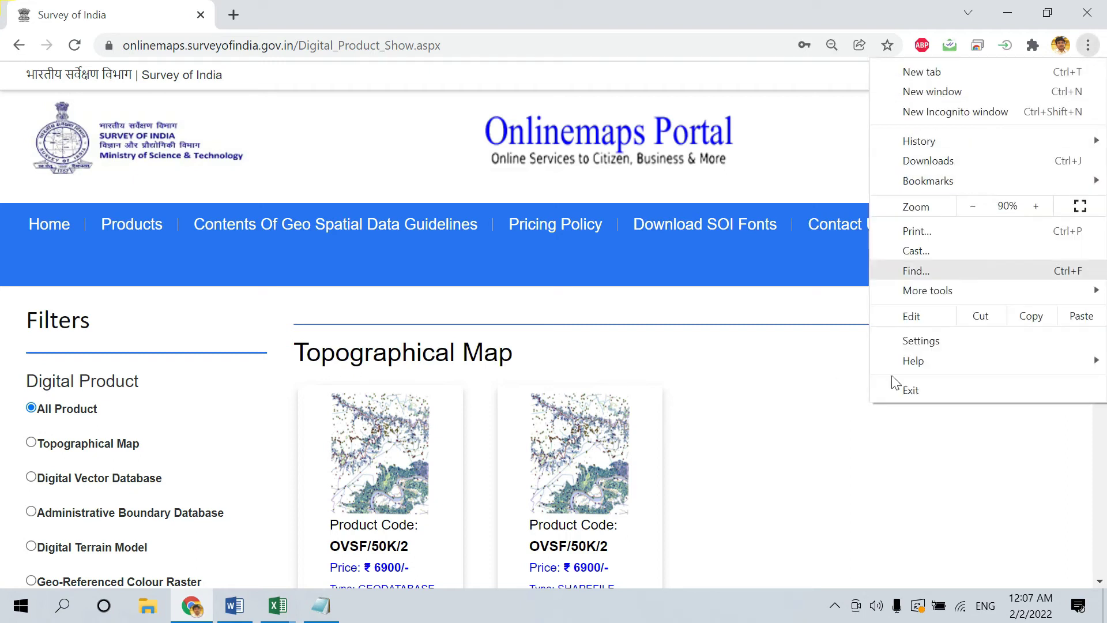
left_click(769, 477)
scroll(761, 417, "down", 4)
scroll(222, 408, "down", 4)
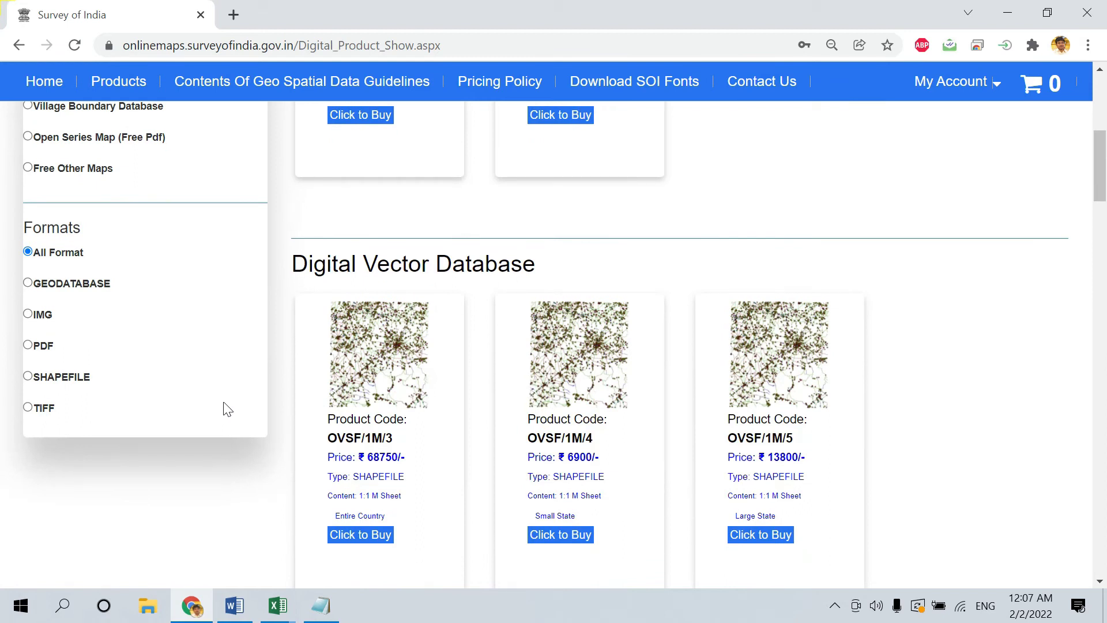
scroll(228, 409, "up", 4)
scroll(78, 160, "up", 4)
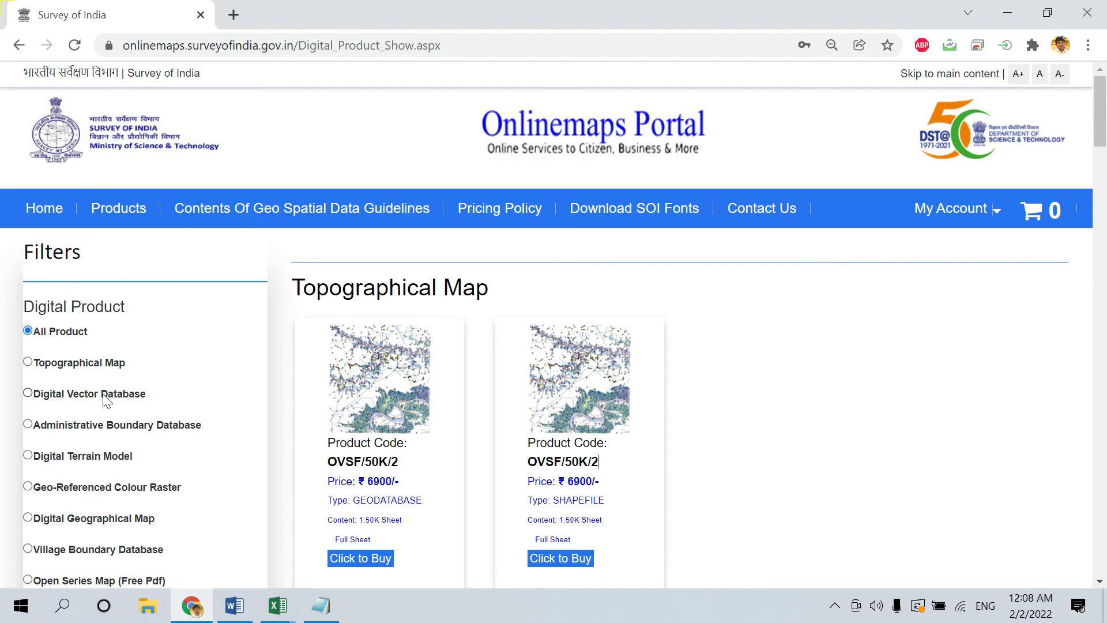
Filter to Administrative Boundary Database and browse the OVSF/1M/6–9 shapefile listings
left_click(95, 425)
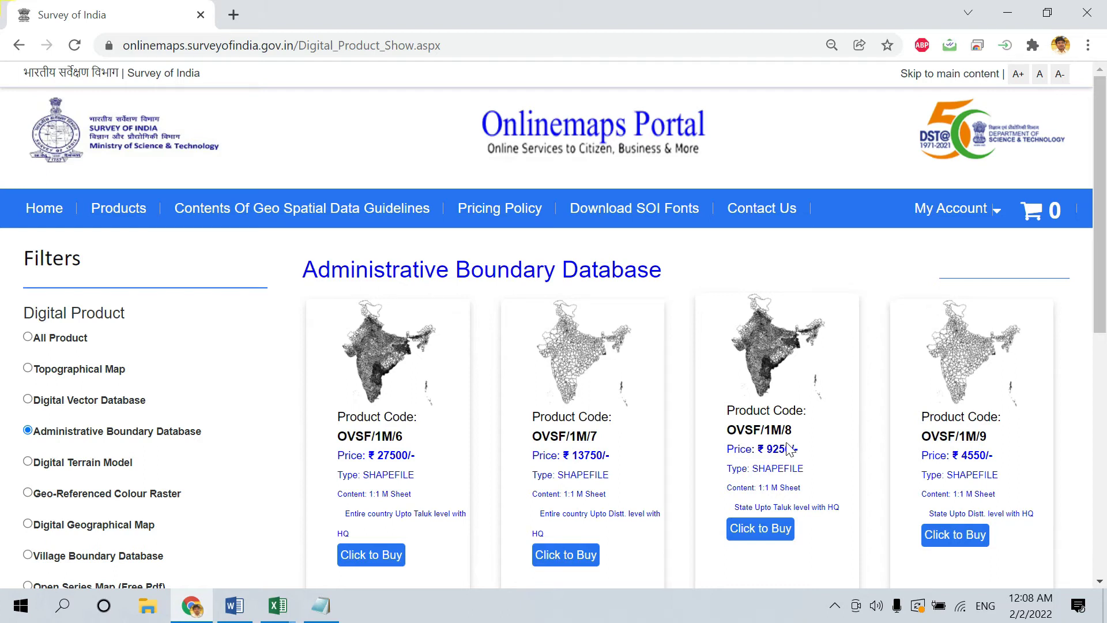
scroll(201, 494, "down", 1)
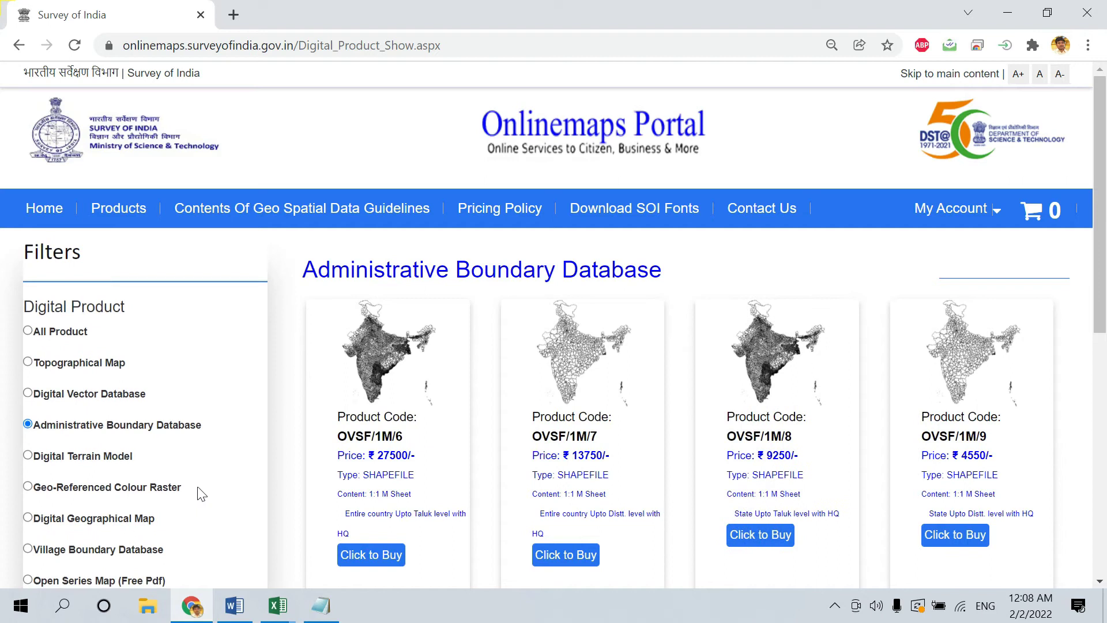
scroll(201, 494, "down", 3)
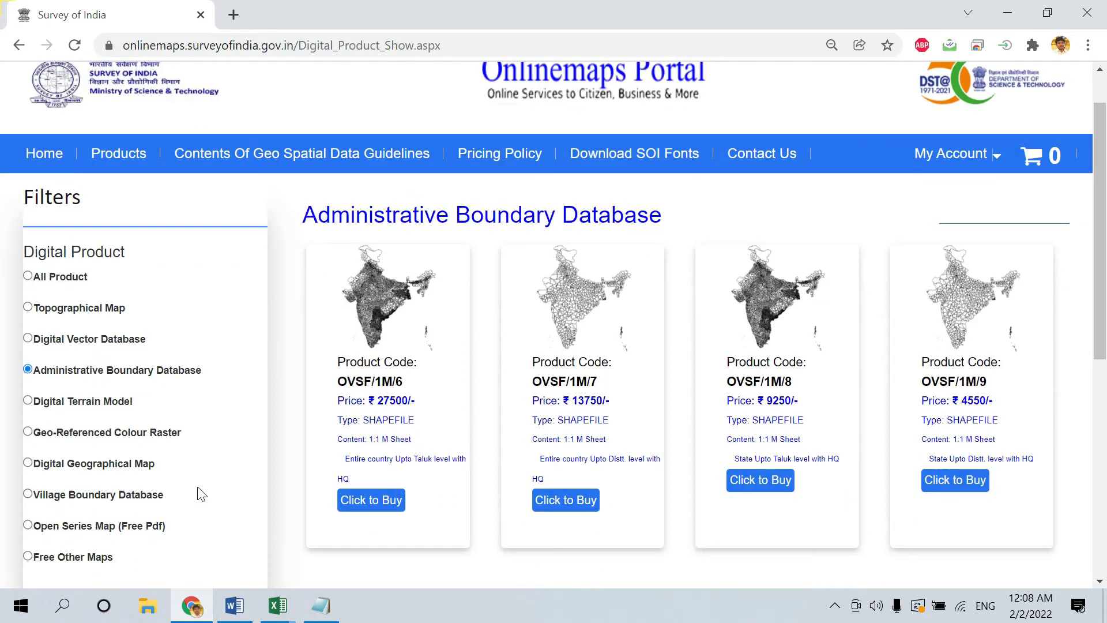
scroll(178, 316, "up", 3)
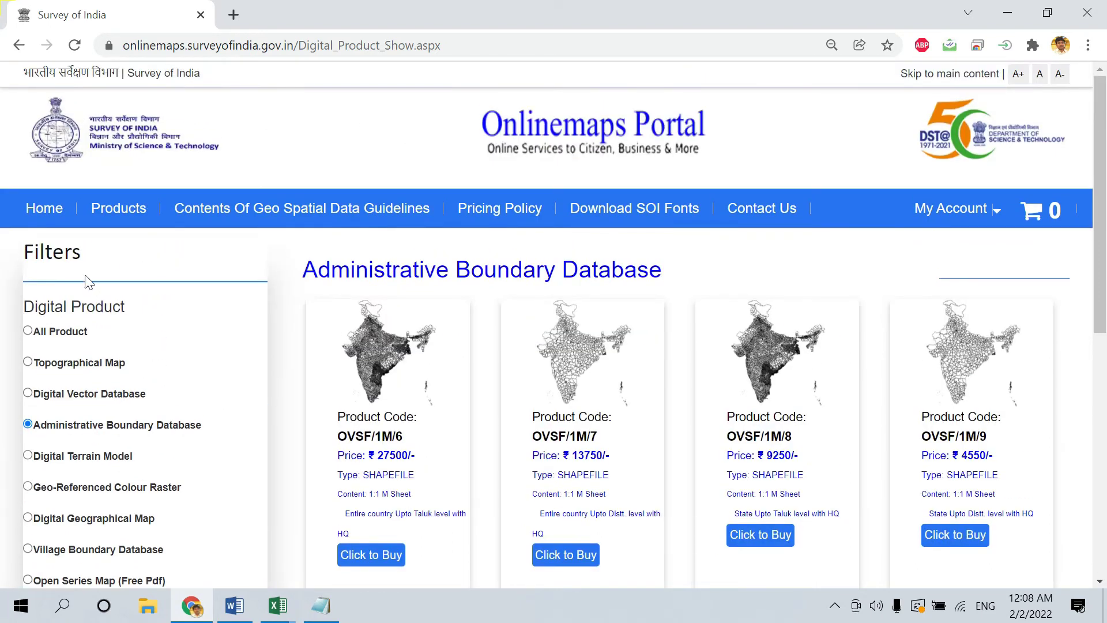
scroll(115, 282, "down", 4)
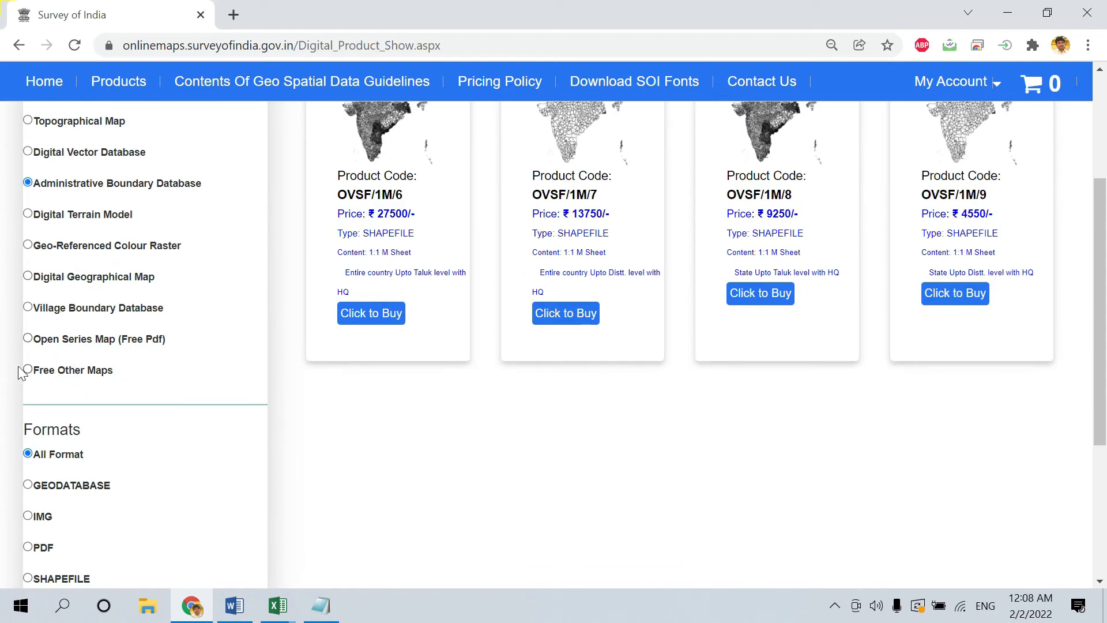
Switch to the Free Other Maps listing and download the Open Series Maps (OSM) Index zip
left_click(43, 372)
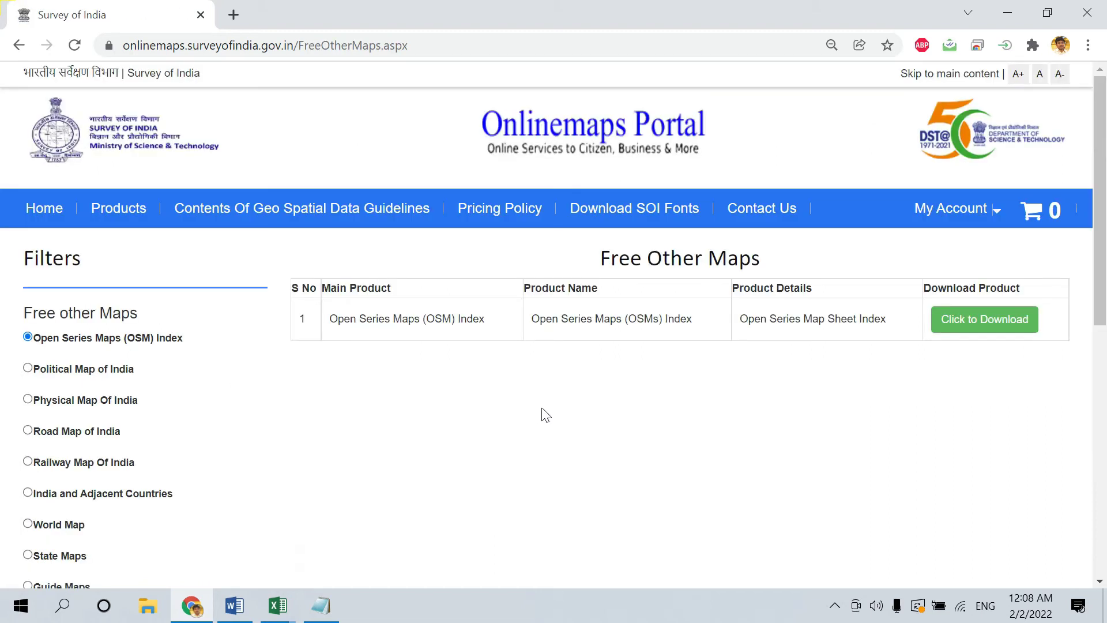
left_click_drag(349, 319, 420, 319)
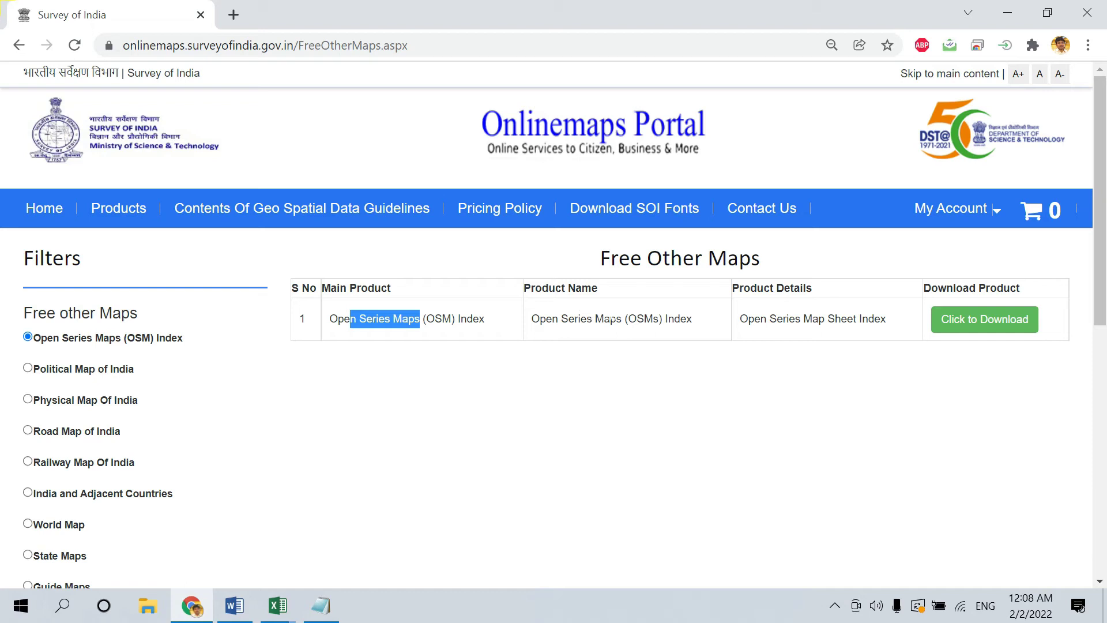
left_click(983, 325)
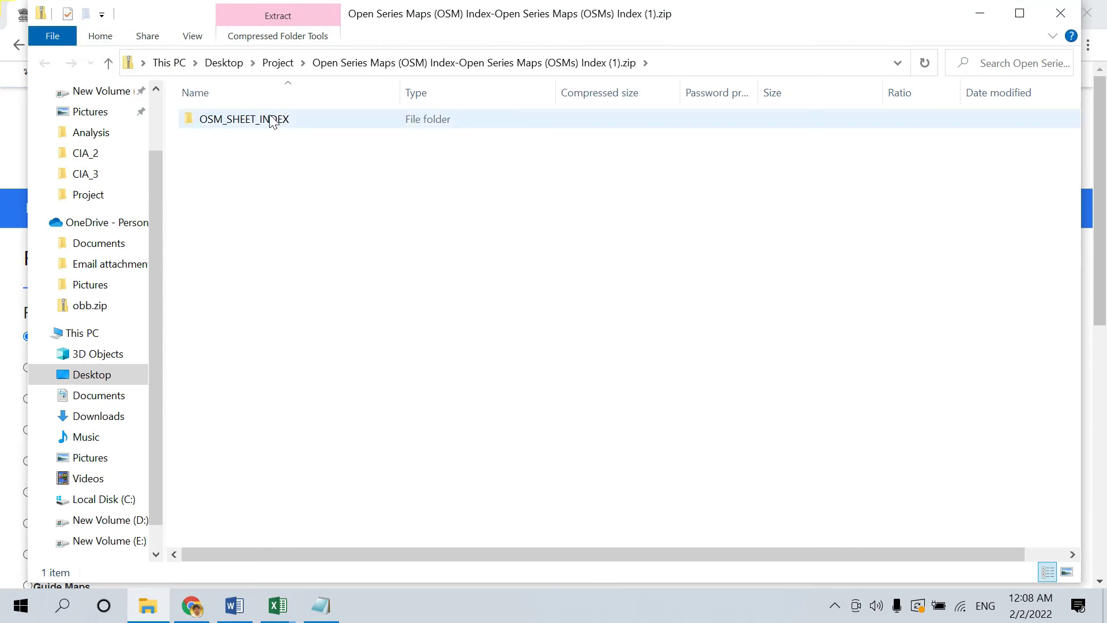
double_click(271, 118)
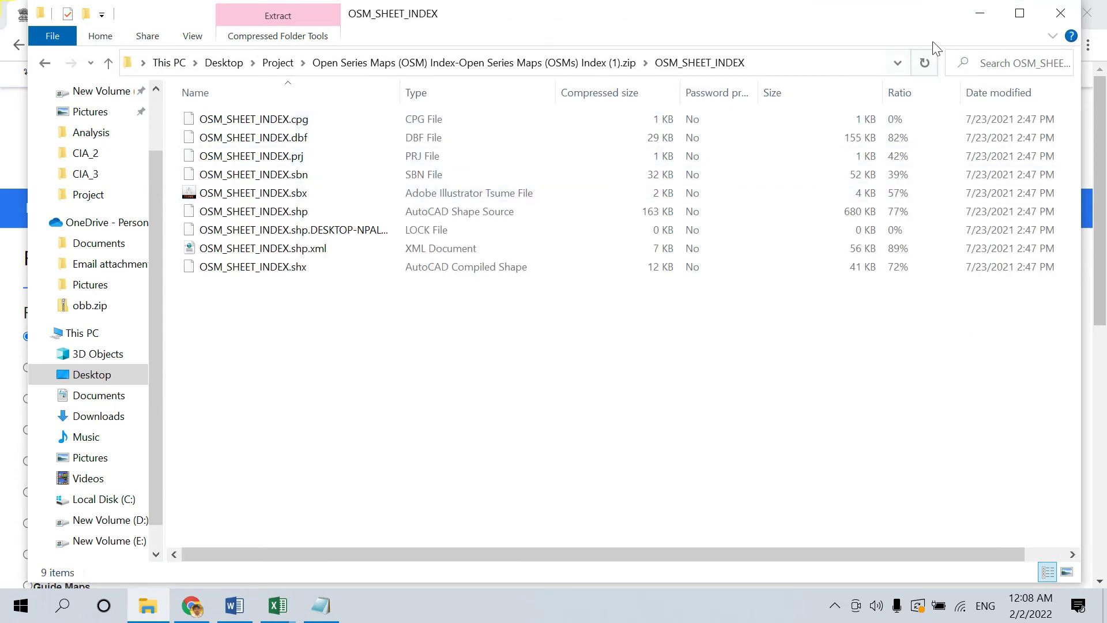
left_click(1063, 13)
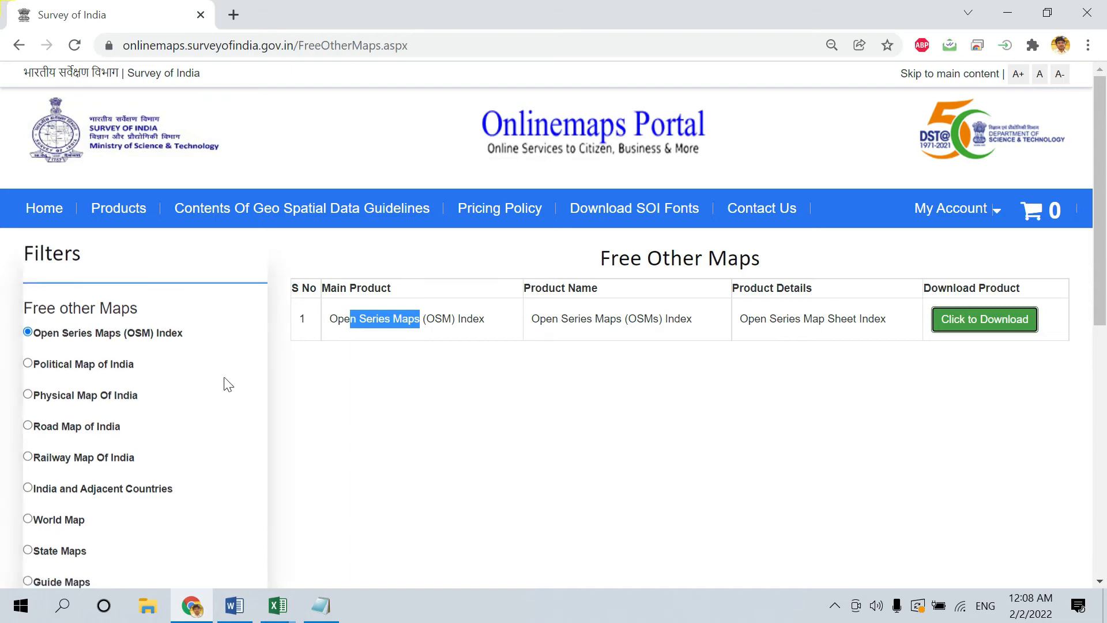
Return to the portal home page and check the signed-in account options
scroll(225, 382, "down", 4)
scroll(194, 398, "up", 4)
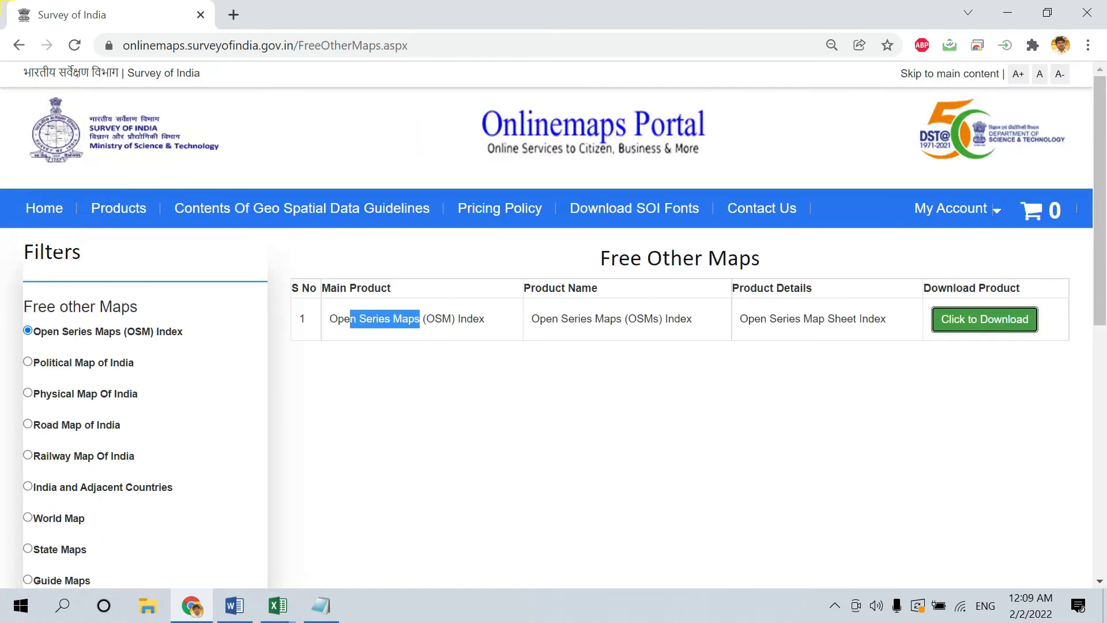
left_click(55, 225)
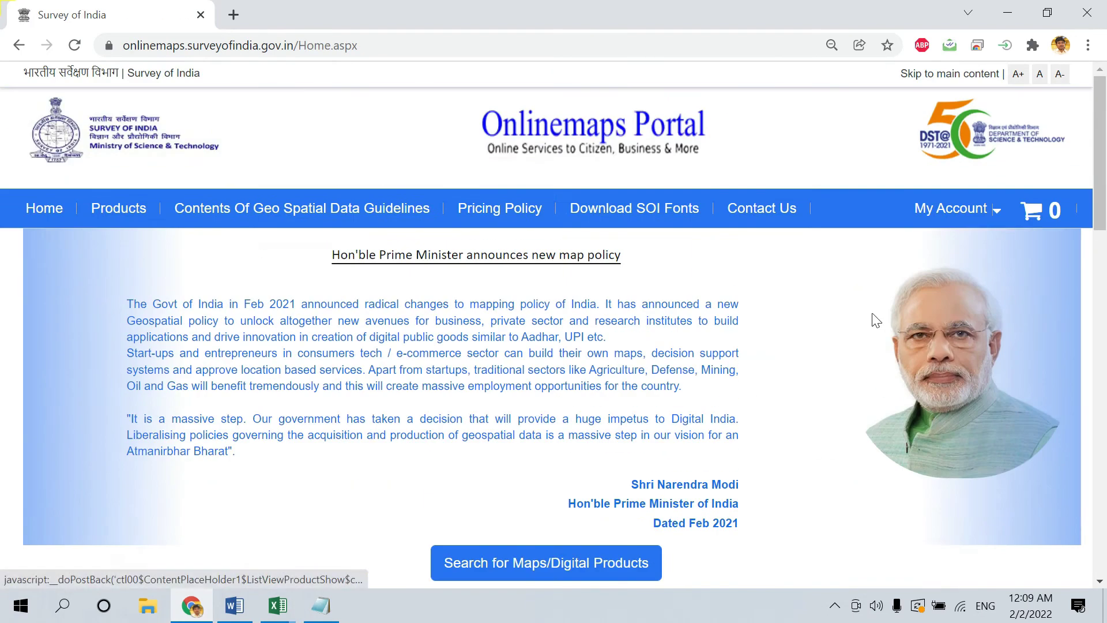
left_click(974, 214)
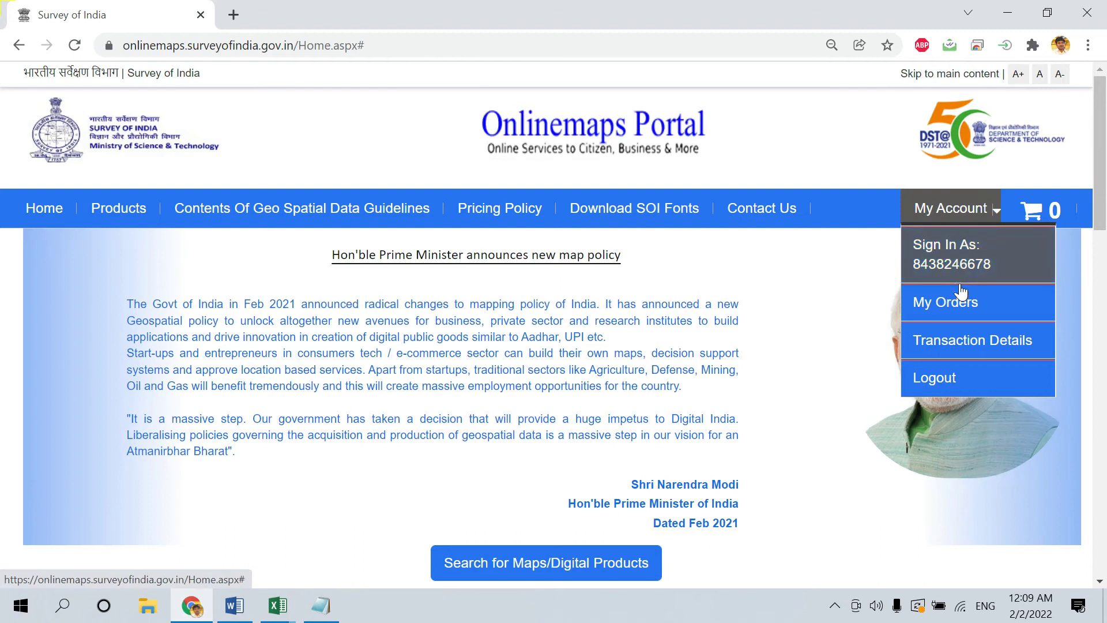
Open Geo-Referenced Colour Raster products and filter them to Open Series Map (Free Pdf)
scroll(312, 455, "down", 10)
scroll(277, 426, "up", 3)
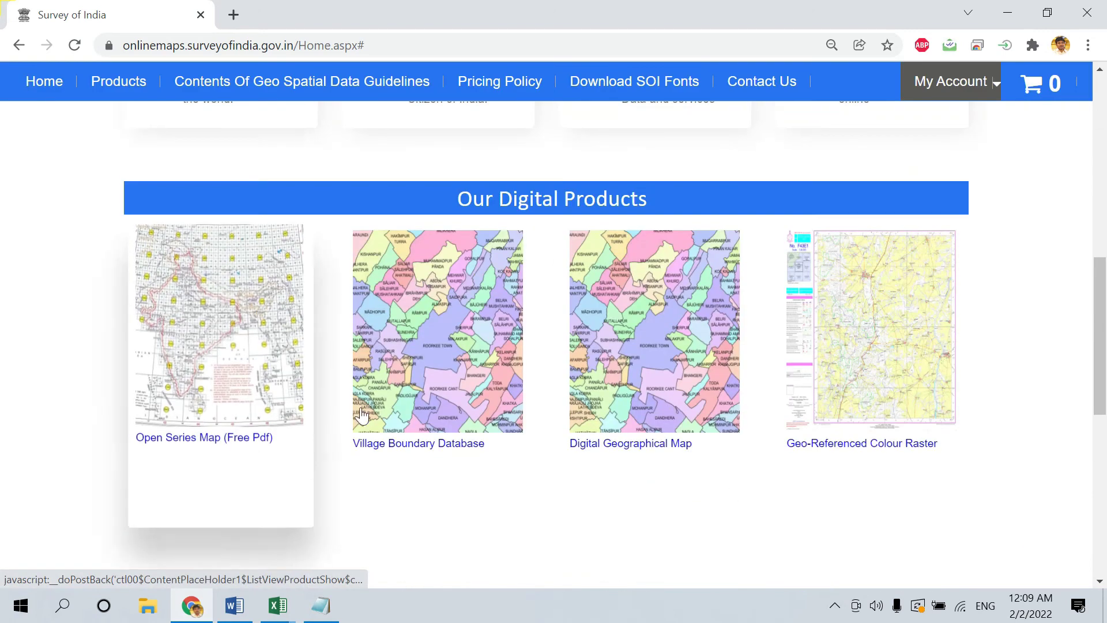
scroll(669, 421, "down", 2)
scroll(805, 416, "down", 1)
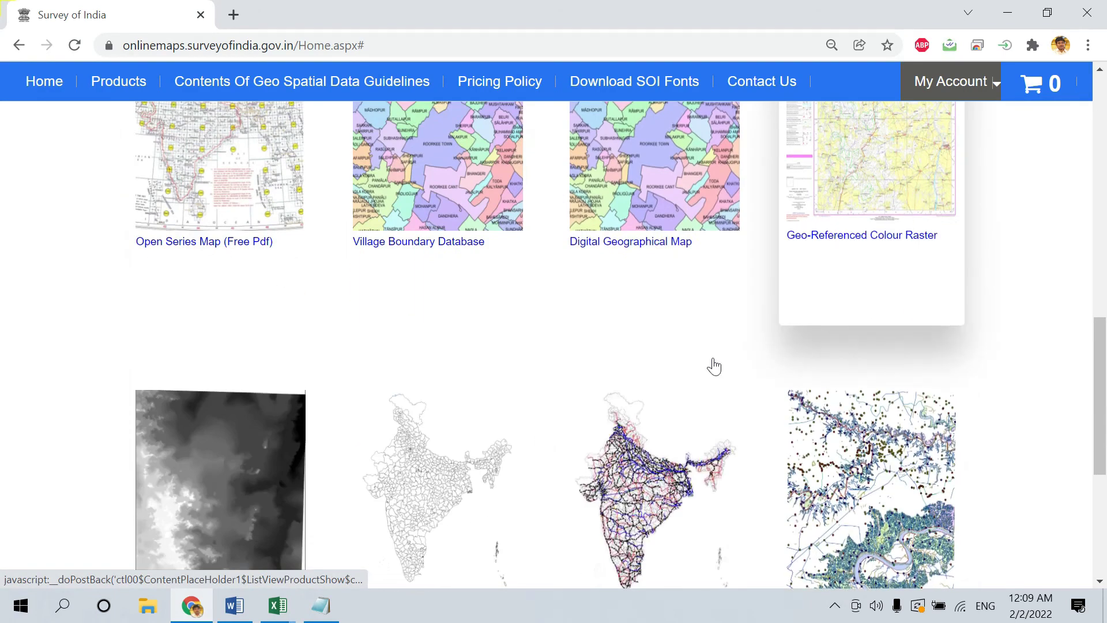
left_click(835, 195)
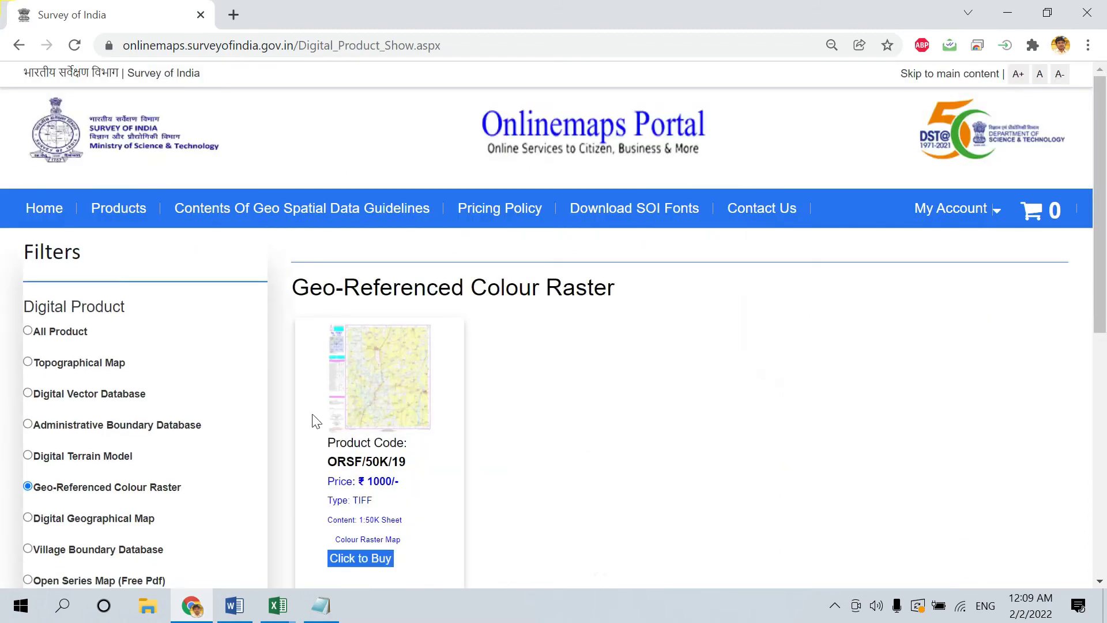
scroll(210, 396, "down", 4)
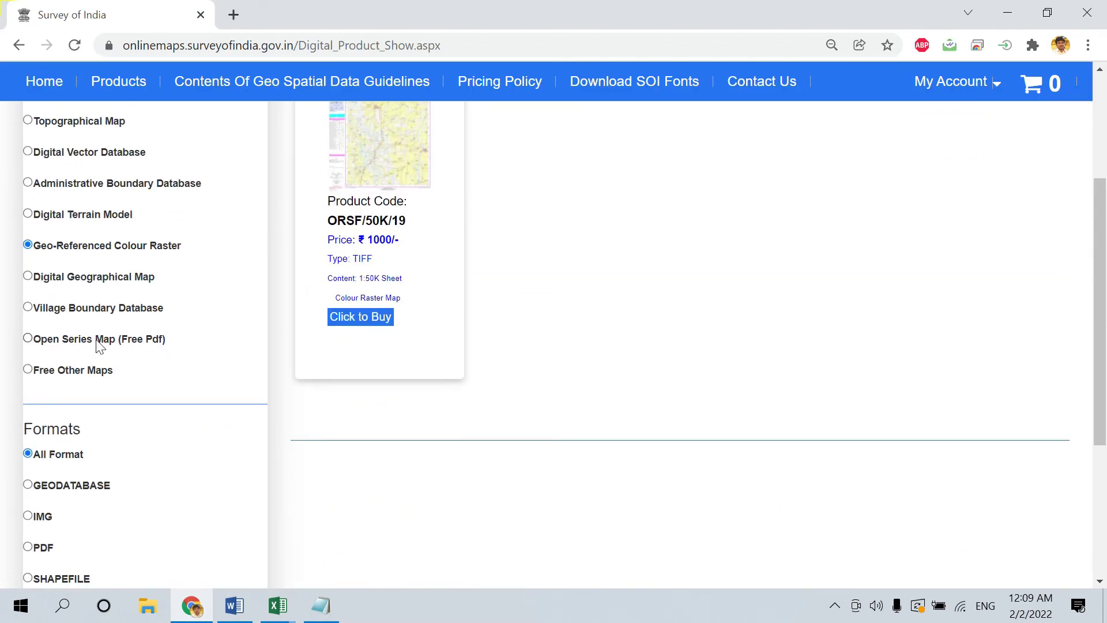
left_click(96, 341)
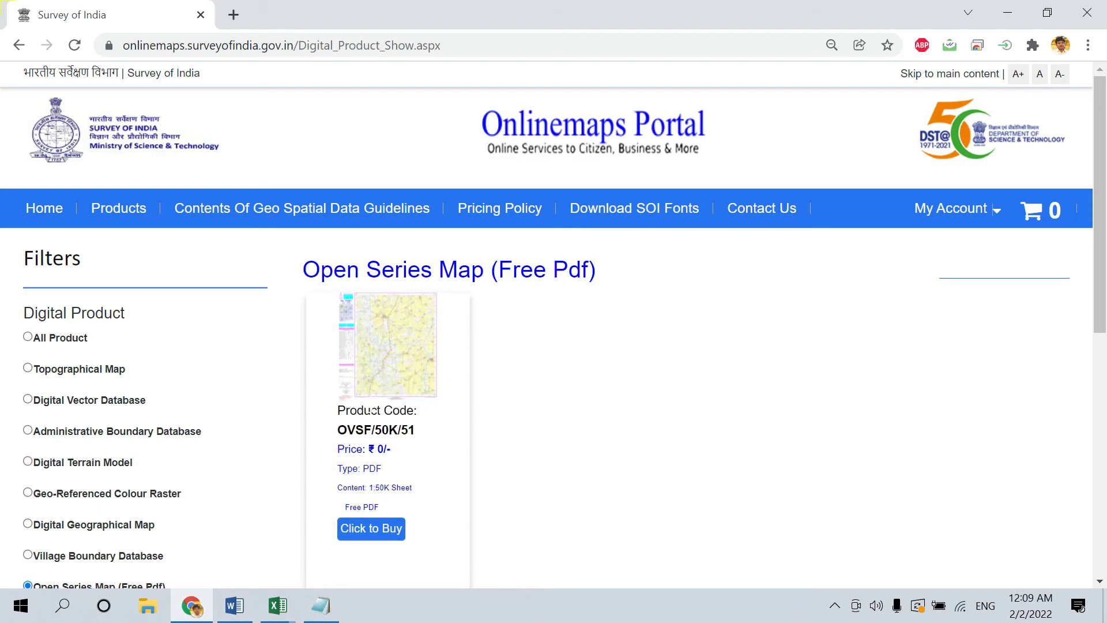
Point out the OVSF/50K/51 product code and ₹0 price, then buy the free sheet
mouse_move(339, 430)
left_mouse_down()
mouse_move(410, 430)
mouse_move(347, 431)
left_mouse_up()
left_click(526, 454)
left_click_drag(400, 455, 328, 447)
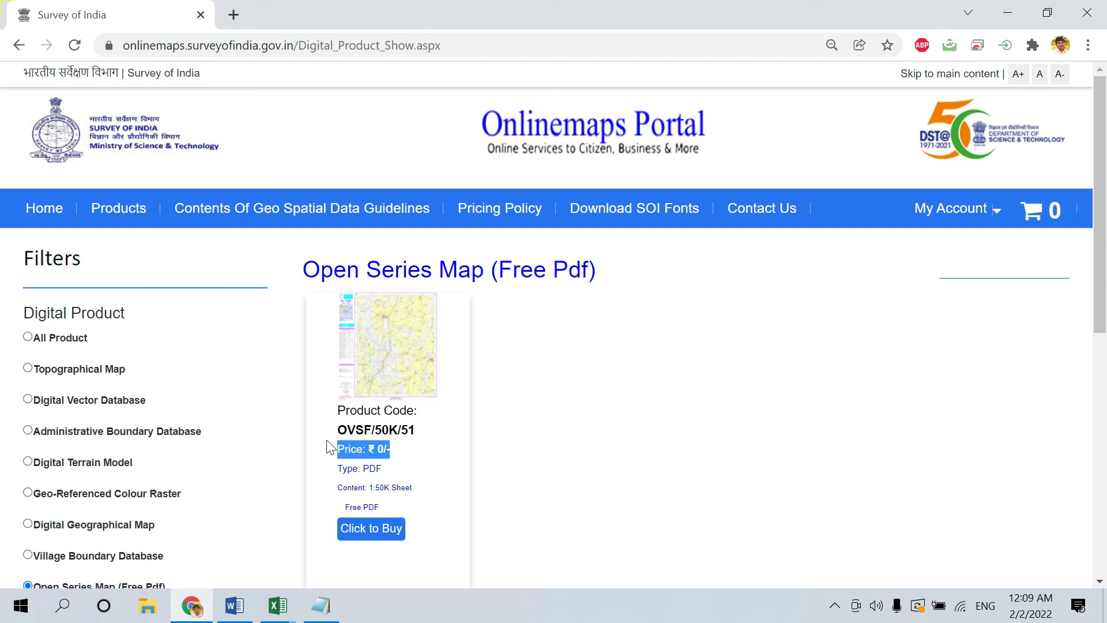
left_click(392, 526)
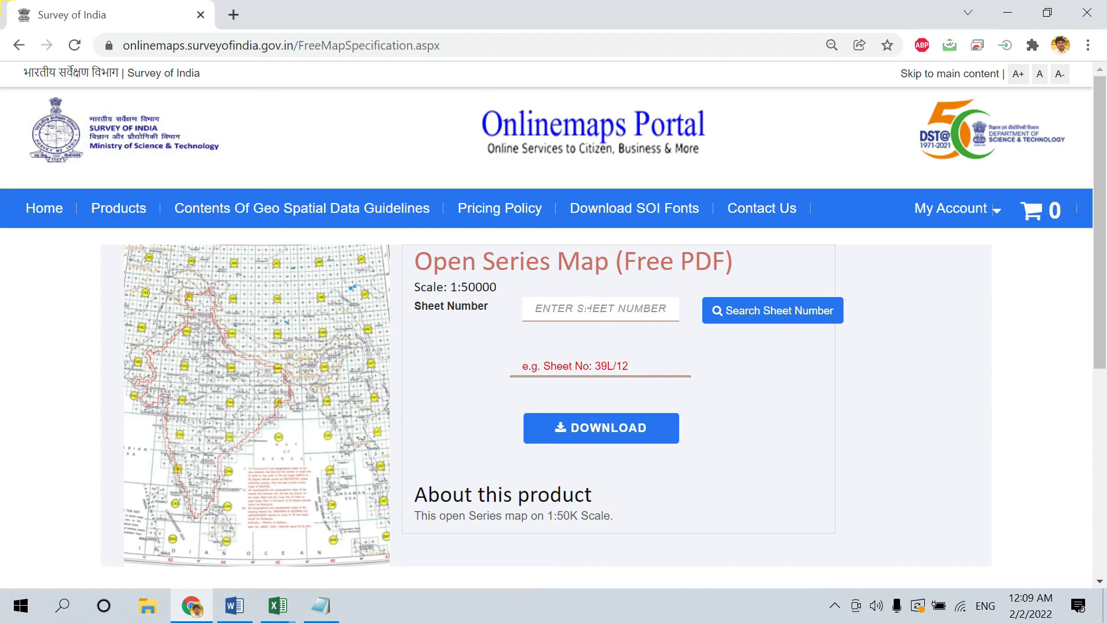
Look up Chennai, Tamil Nadu sheets and try sheet 66D/5, which proves unavailable
left_click(797, 321)
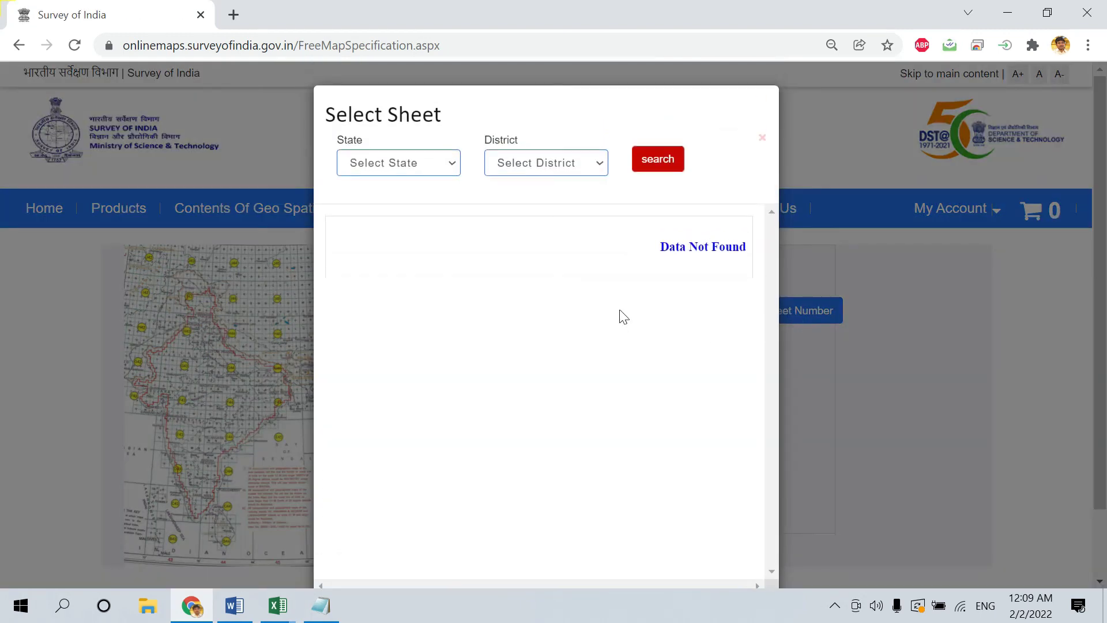
left_click(453, 167)
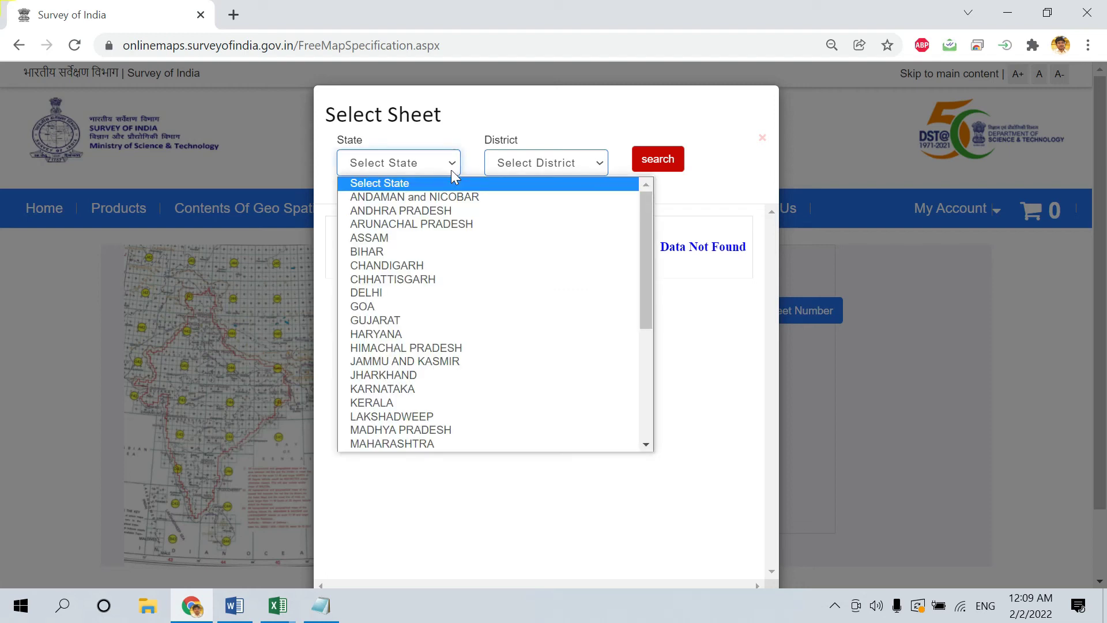
scroll(477, 284, "down", 5)
left_click(448, 361)
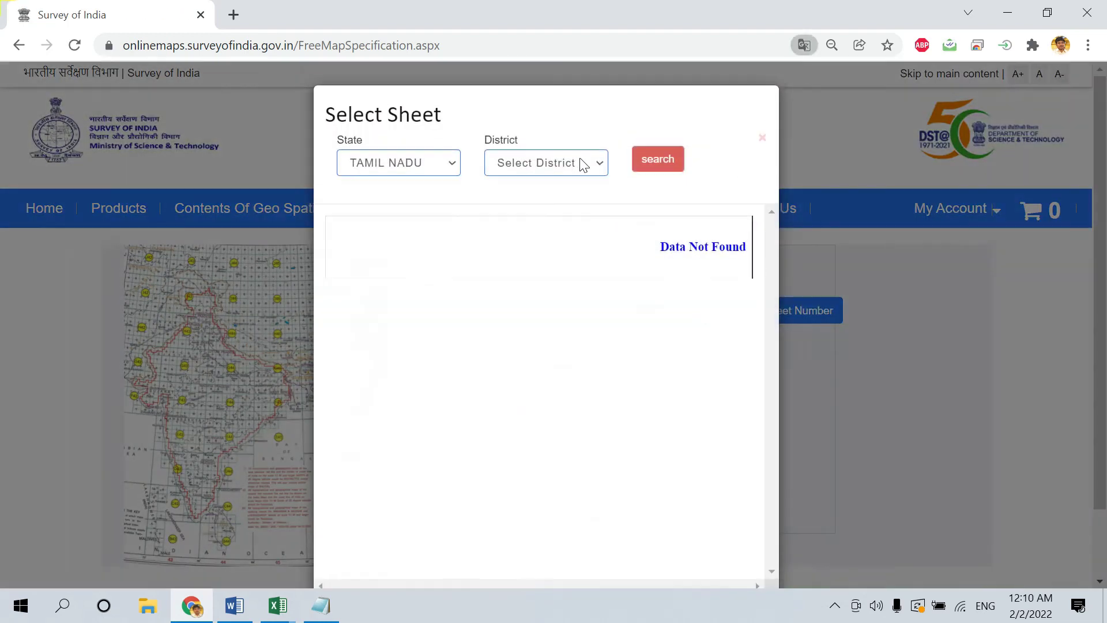
left_click(584, 164)
scroll(559, 298, "down", 5)
scroll(558, 300, "up", 5)
left_click(562, 209)
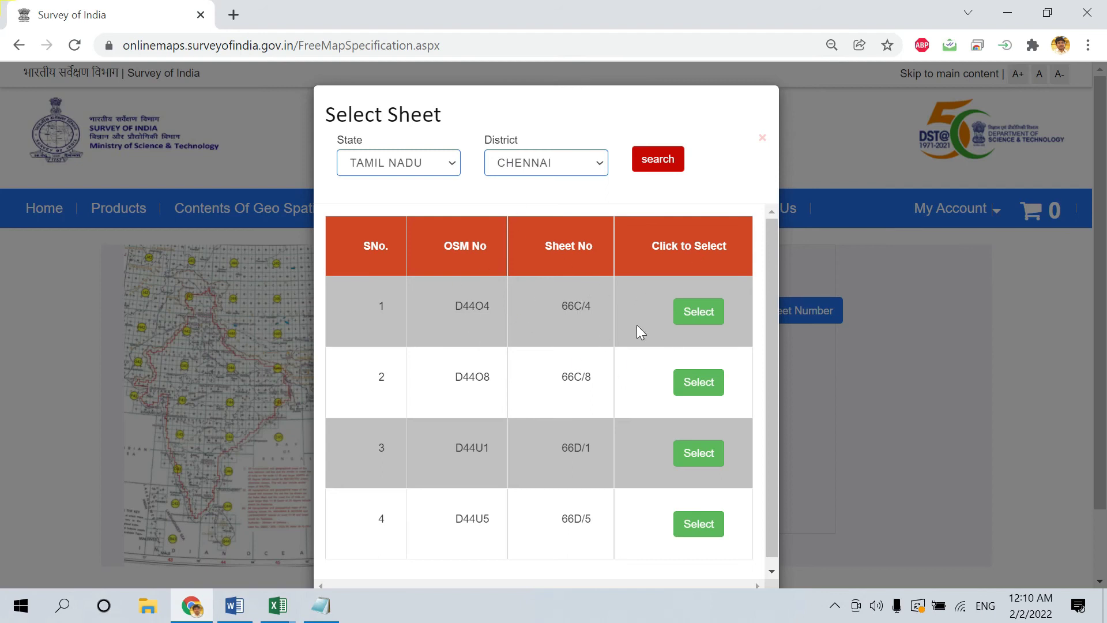
scroll(617, 312, "down", 3)
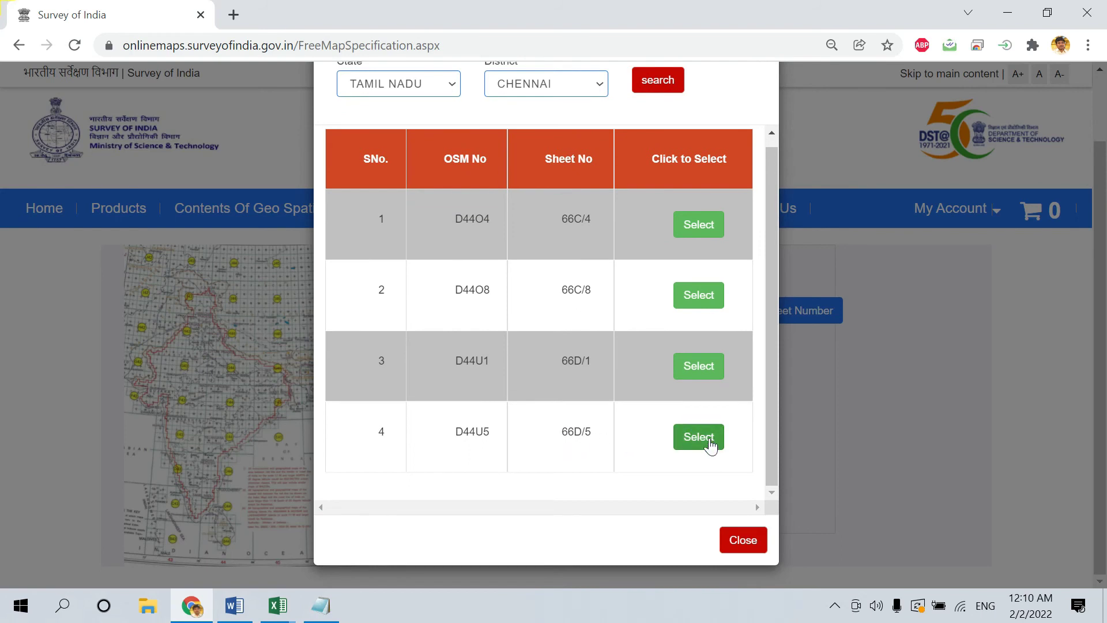
left_click(709, 441)
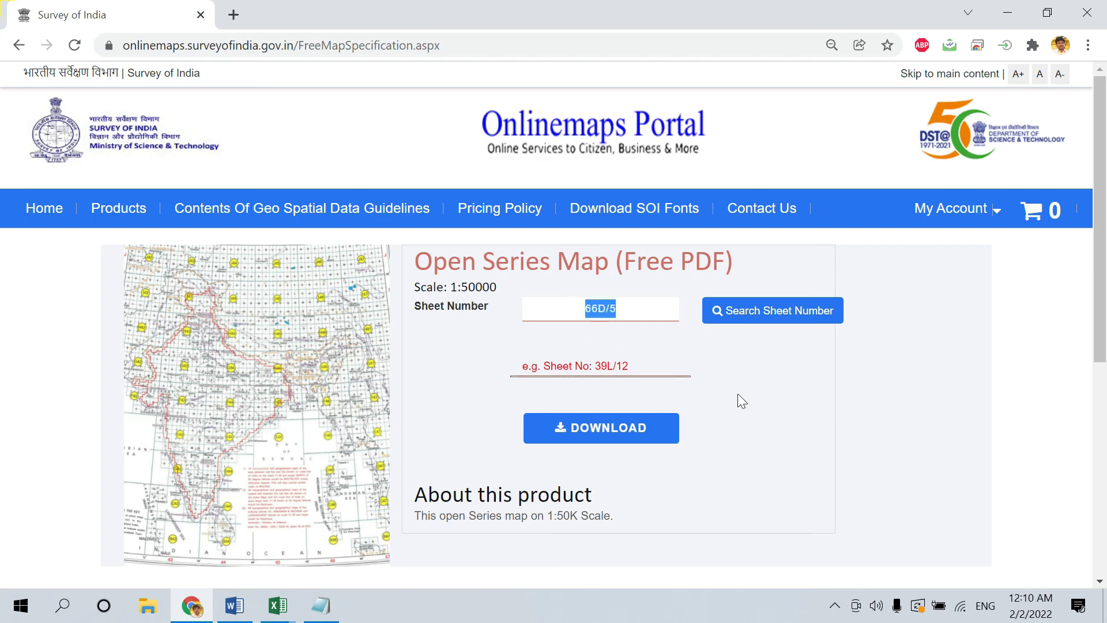
left_click(623, 438)
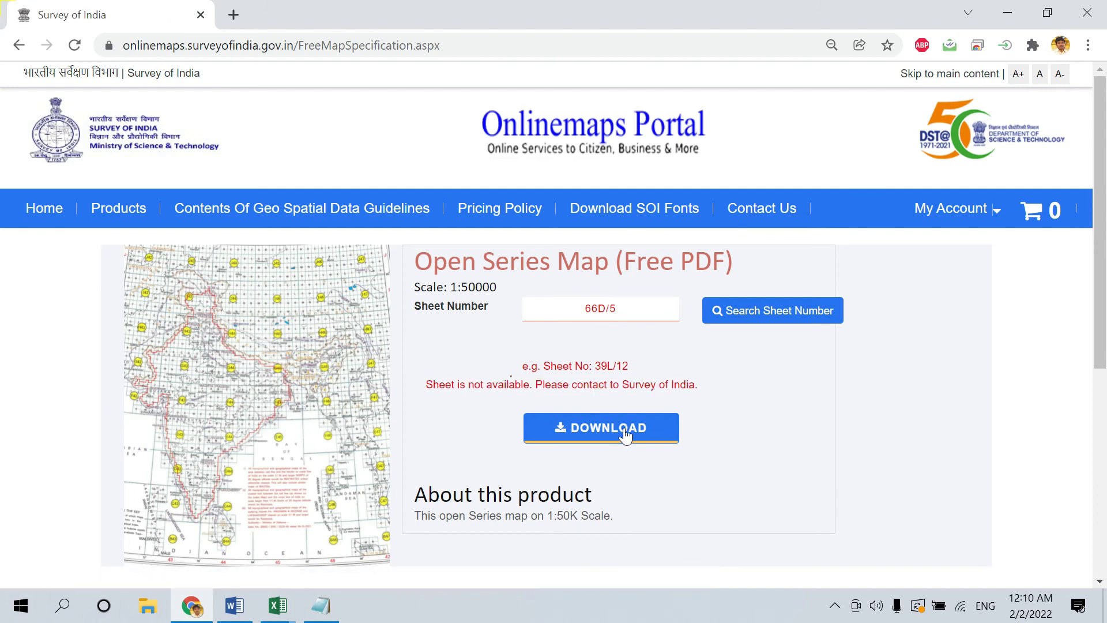
left_click_drag(460, 407, 447, 384)
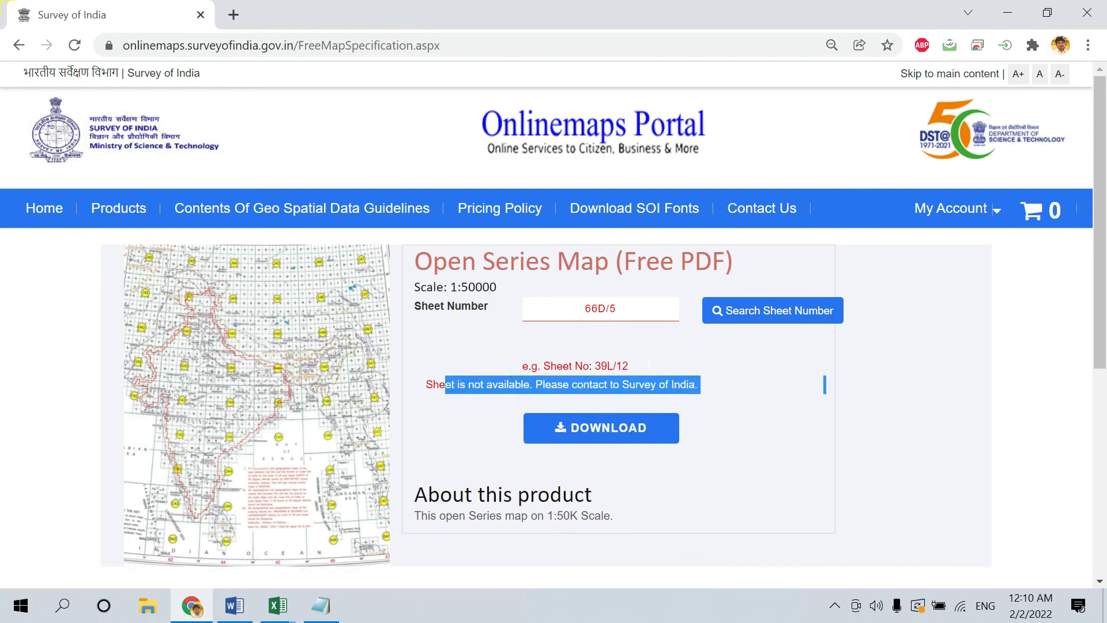
Search the sheets for Vellore, Tamil Nadu and select sheet 57K/12
left_click(782, 317)
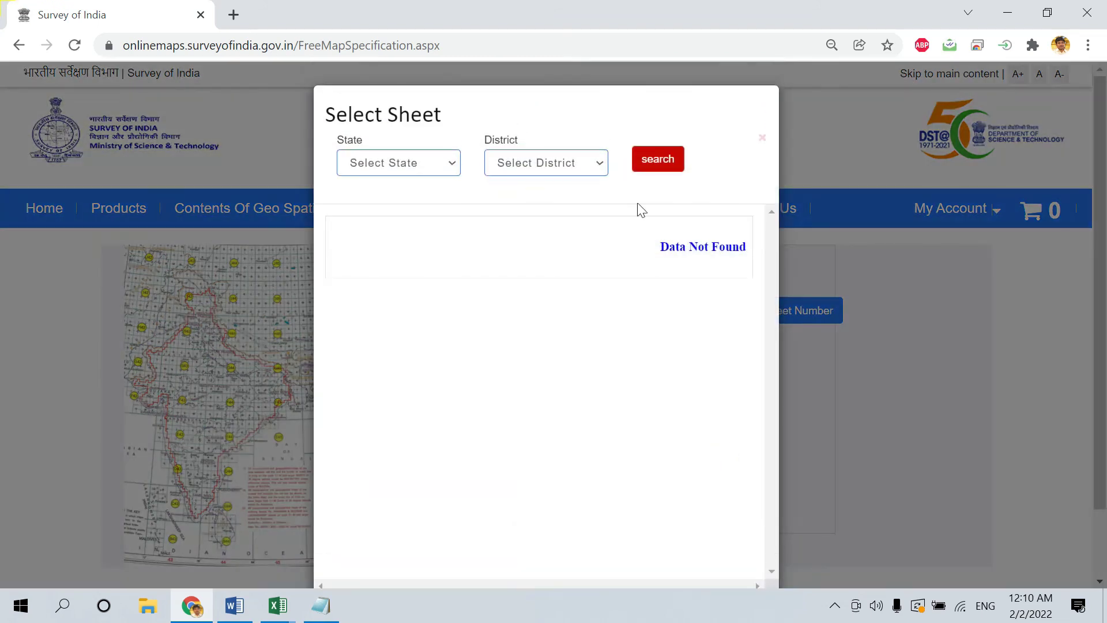
left_click(443, 173)
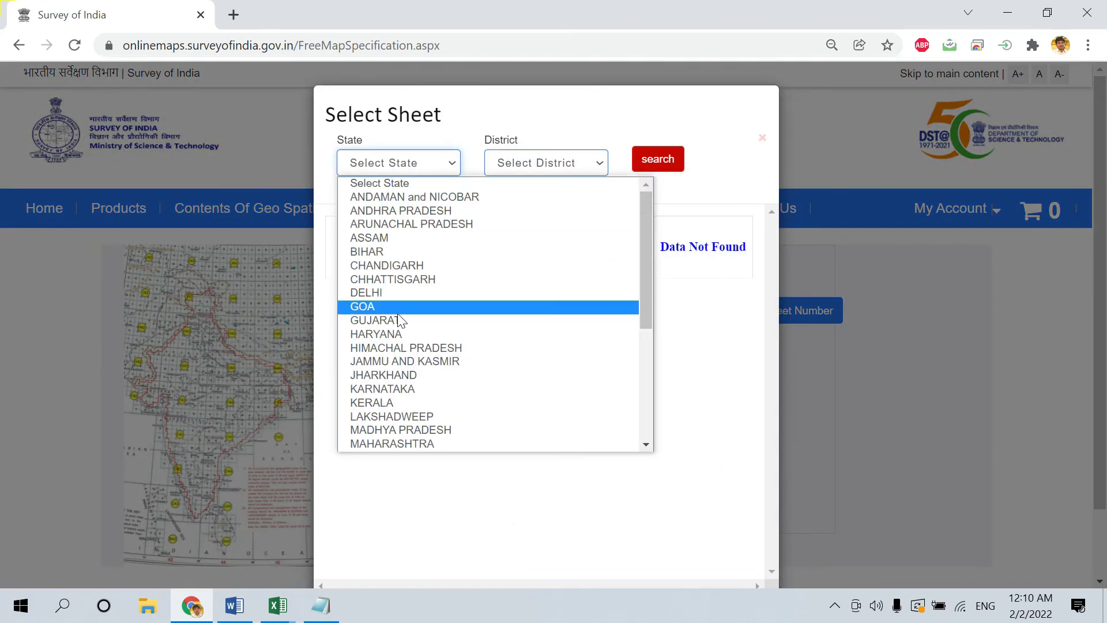
key("t")
left_click(434, 443)
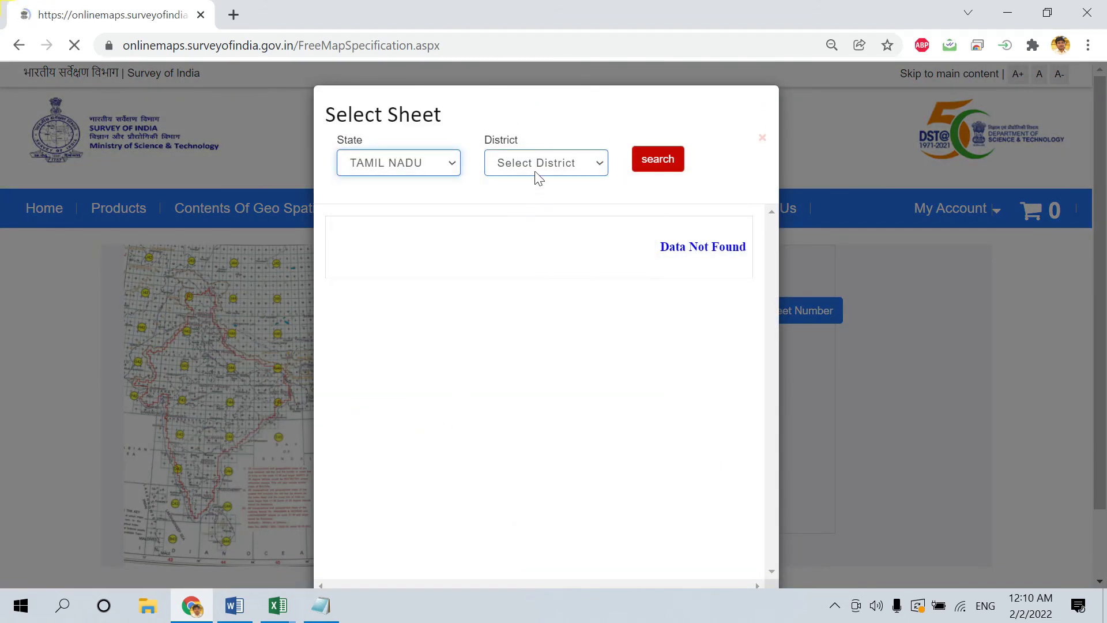
left_click(562, 168)
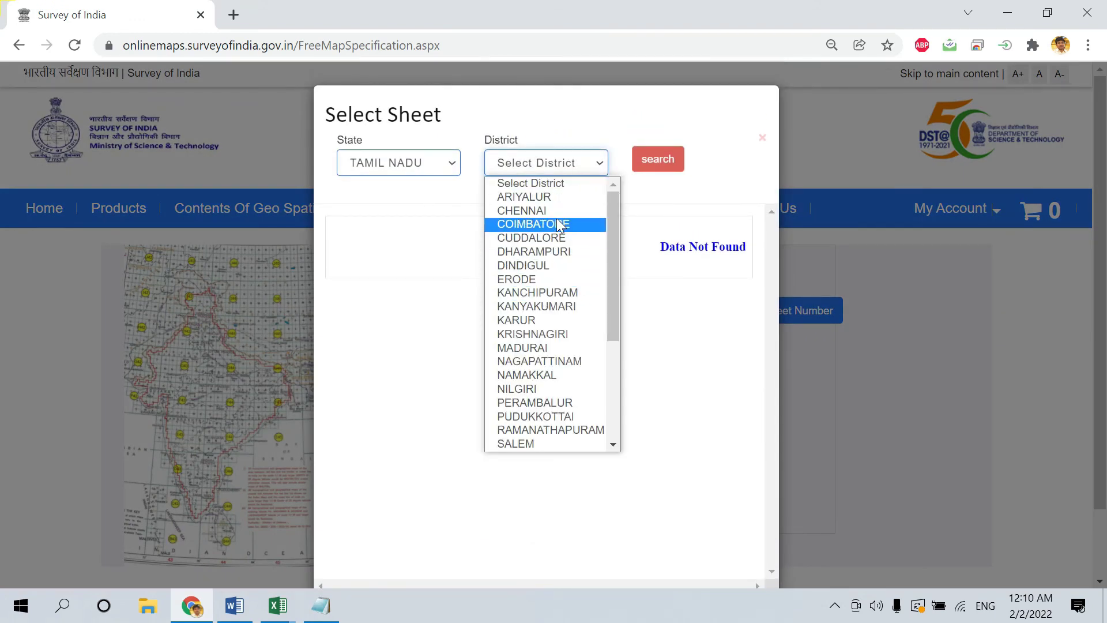
key("v")
left_click(544, 443)
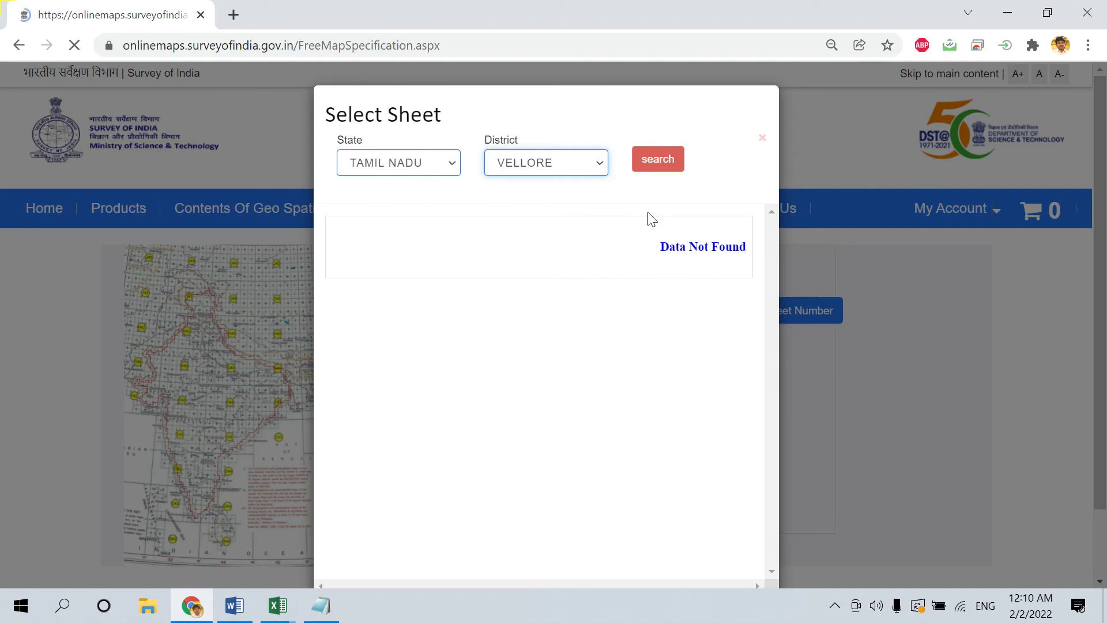
left_click(653, 164)
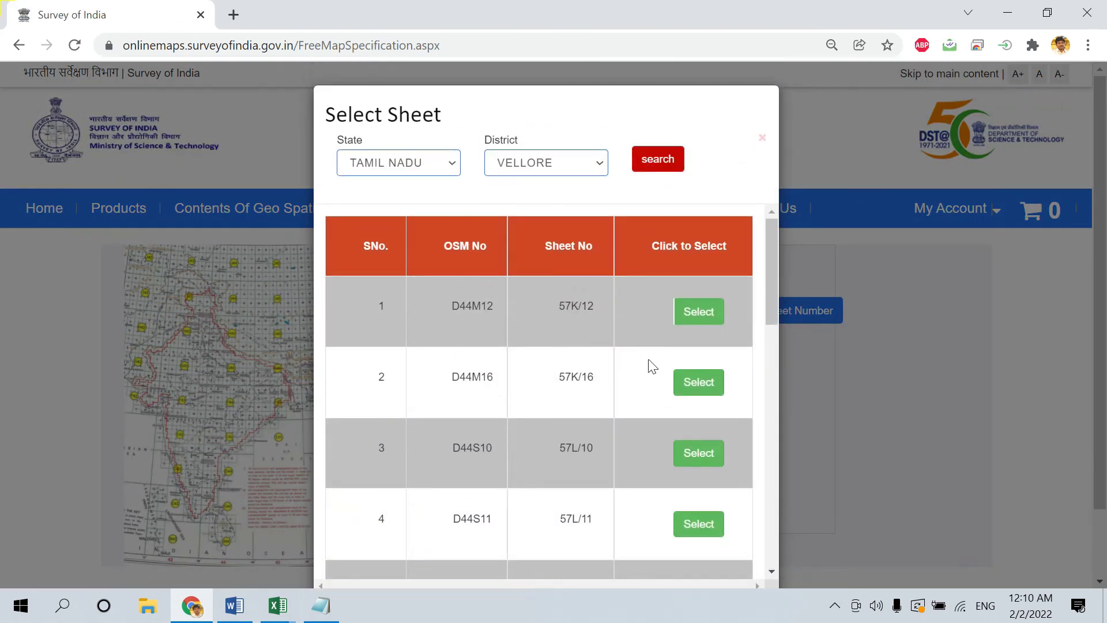
left_click(694, 320)
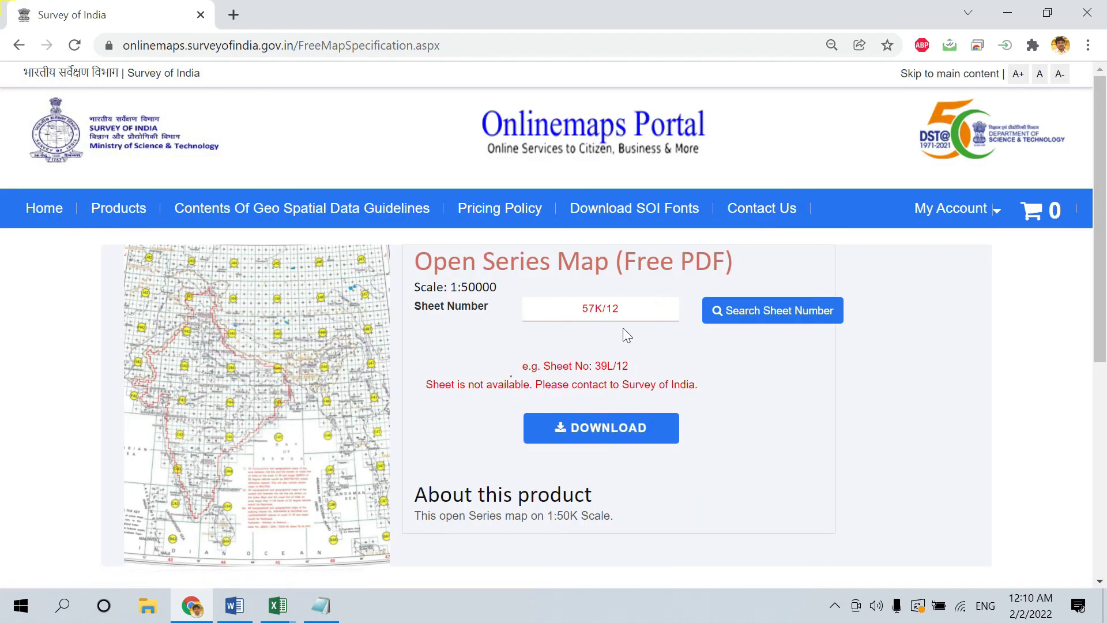
Download sheet 57K/12 after accepting the privacy declaration and entering the captcha
left_click(614, 432)
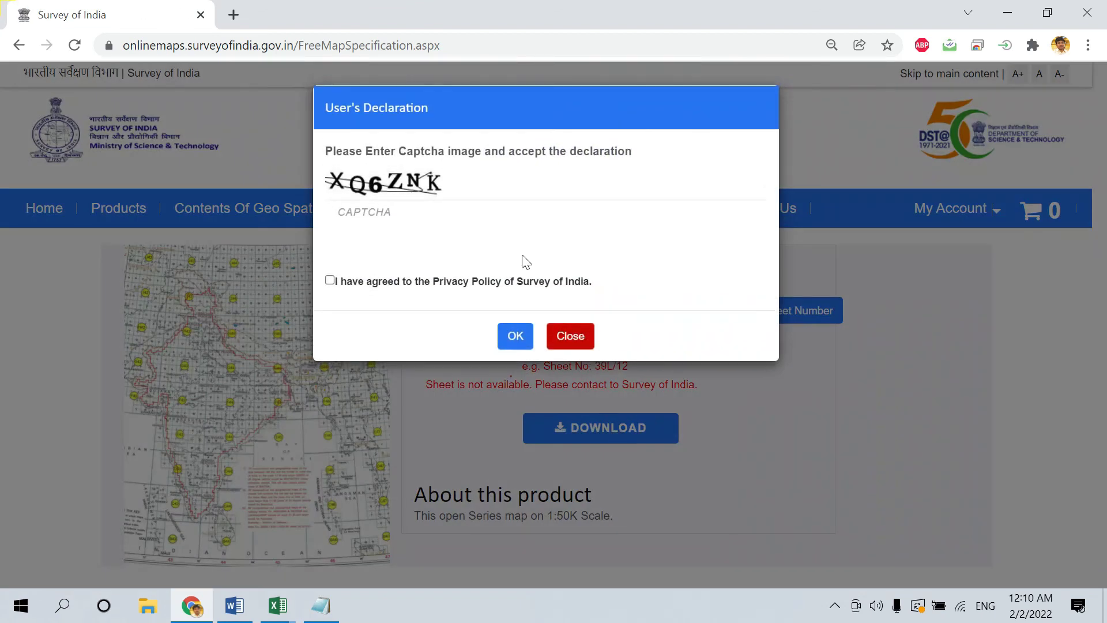
left_click(329, 280)
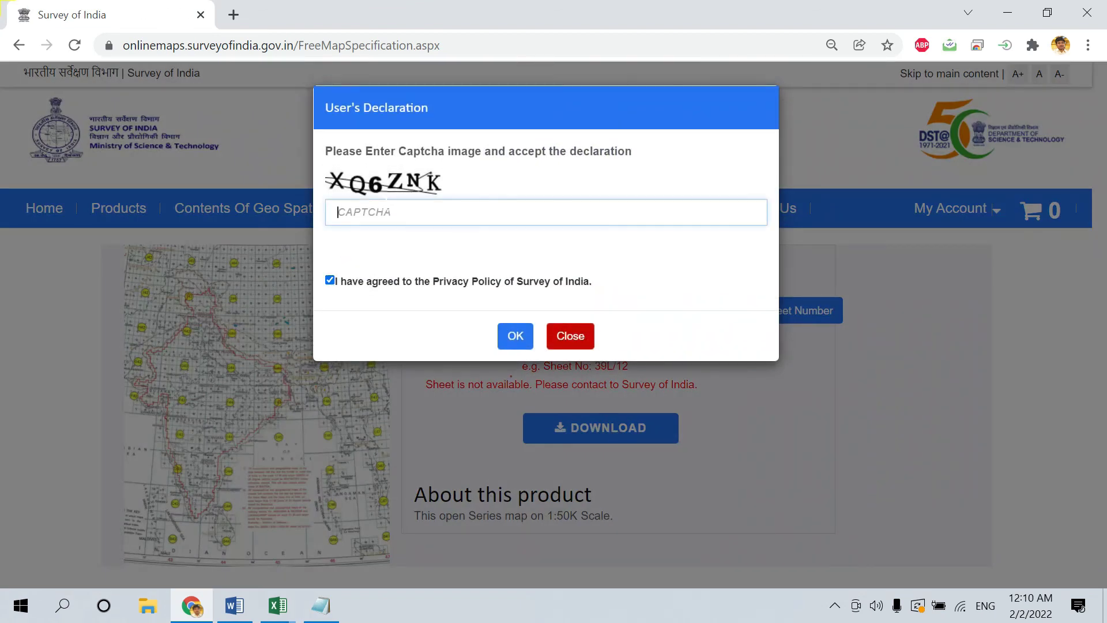
type("XQ")
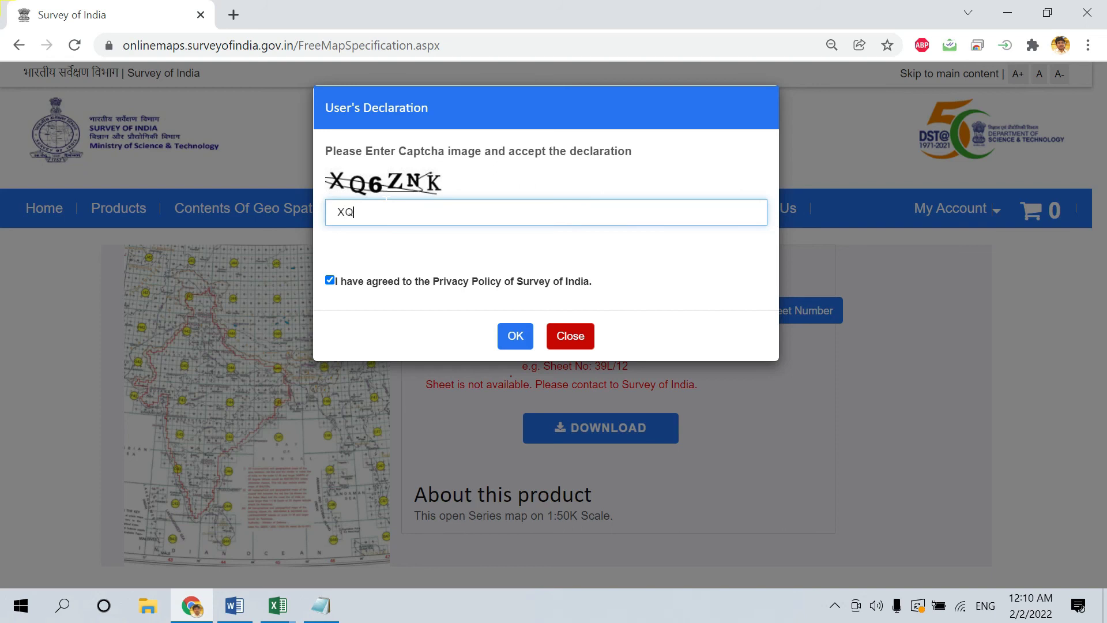
type("6ZNK")
left_click(512, 334)
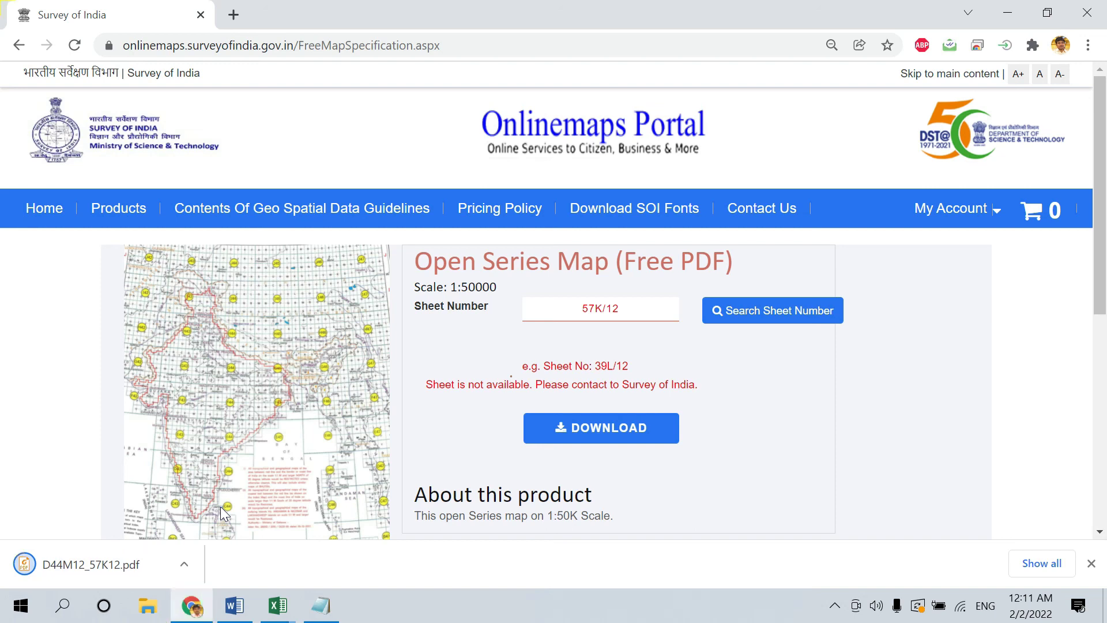
Open D44M12_57K12.pdf in Chrome's PDF viewer and scroll around the 1:50,000 topographic sheet
left_click(74, 565)
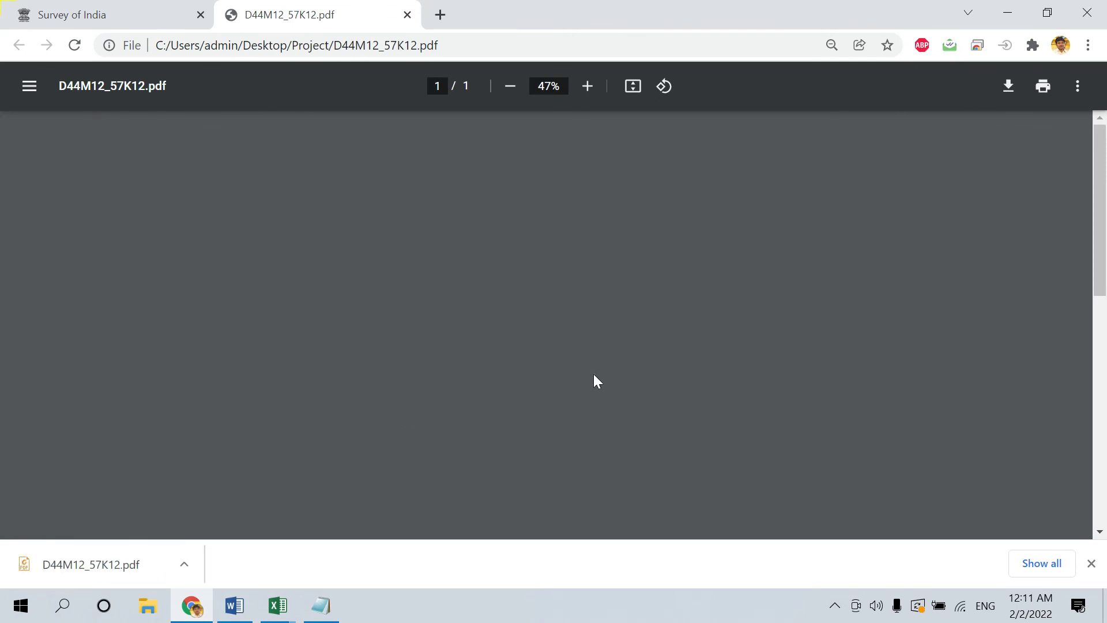
scroll(612, 360, "down", 5)
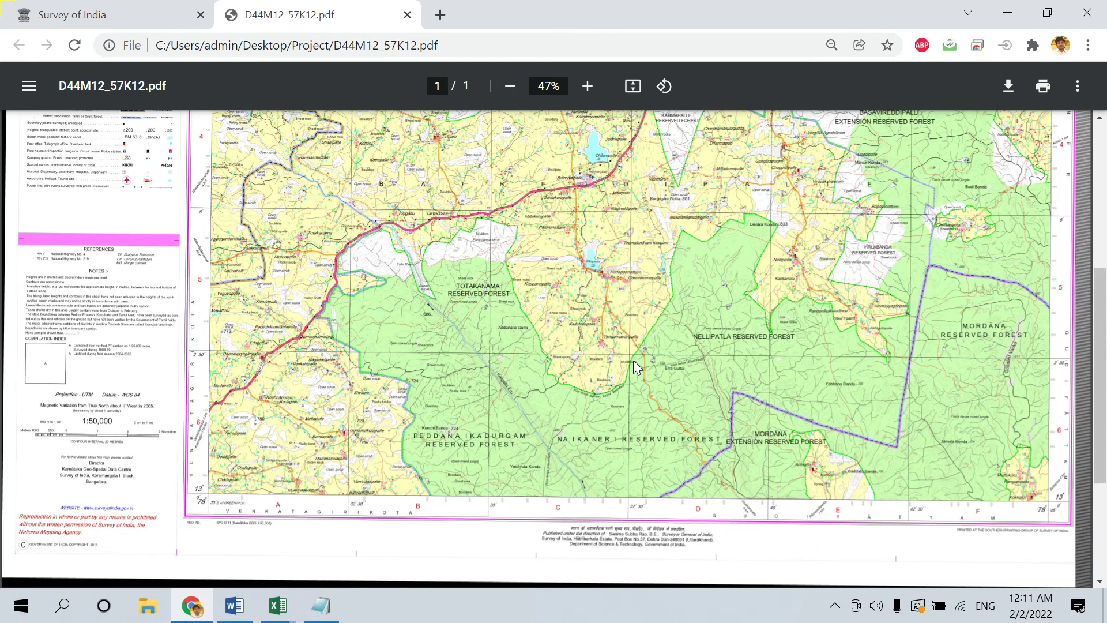
scroll(634, 362, "up", 4)
scroll(629, 366, "up", 3)
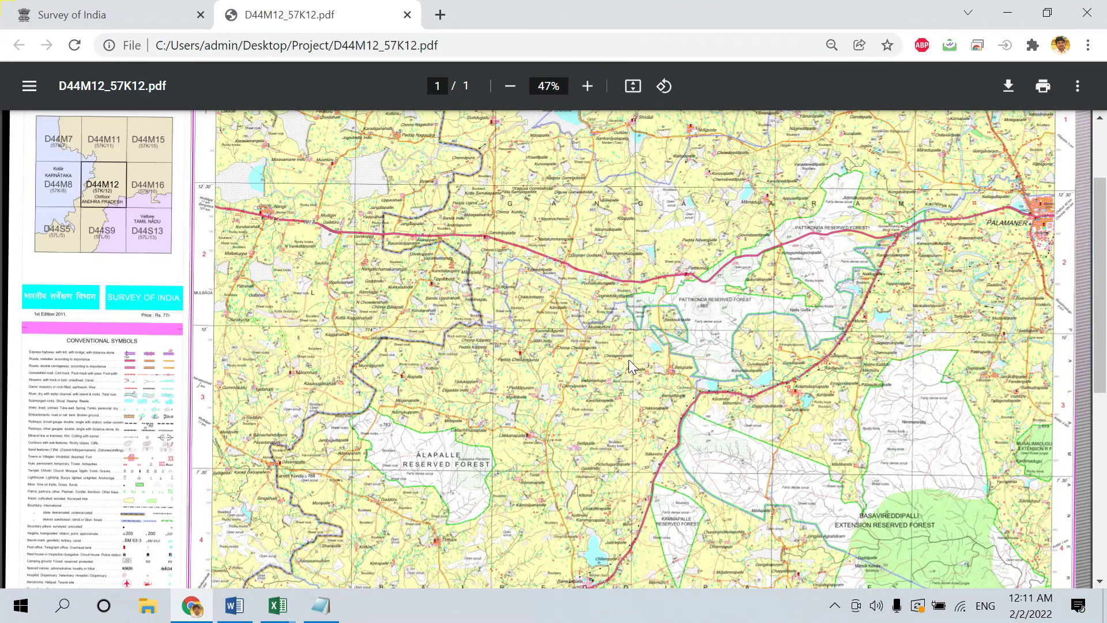
scroll(579, 369, "up", 4)
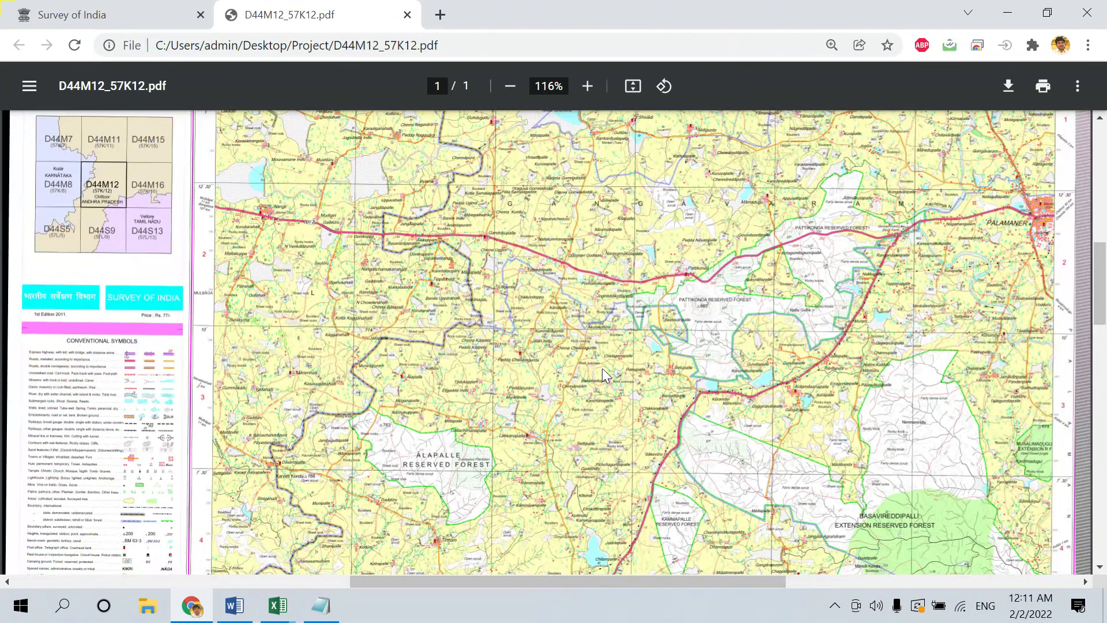
scroll(604, 374, "up", 1)
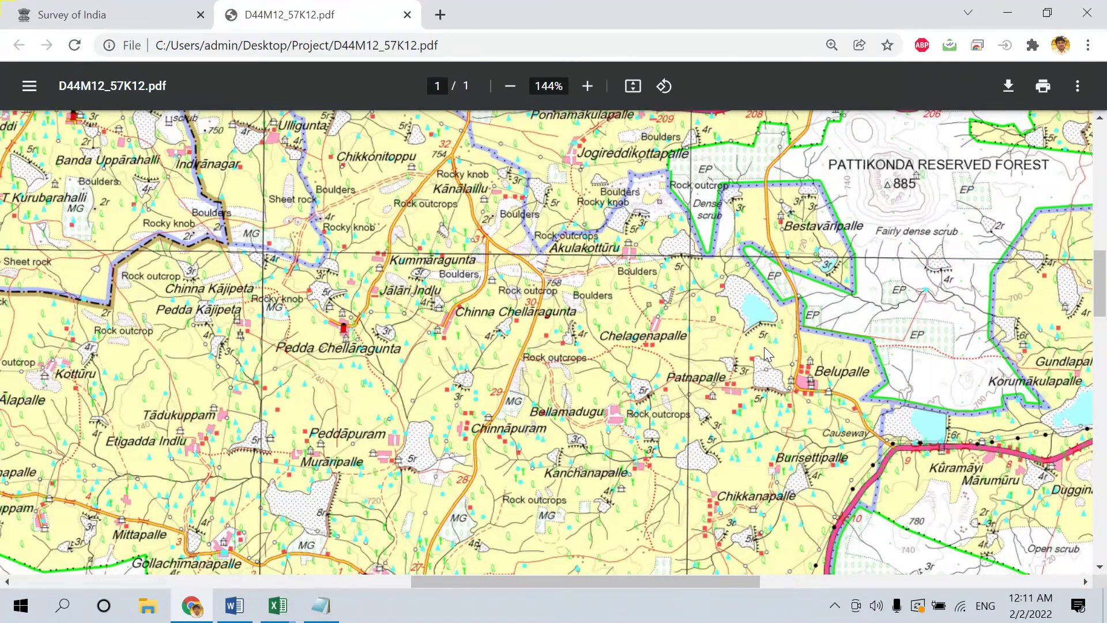